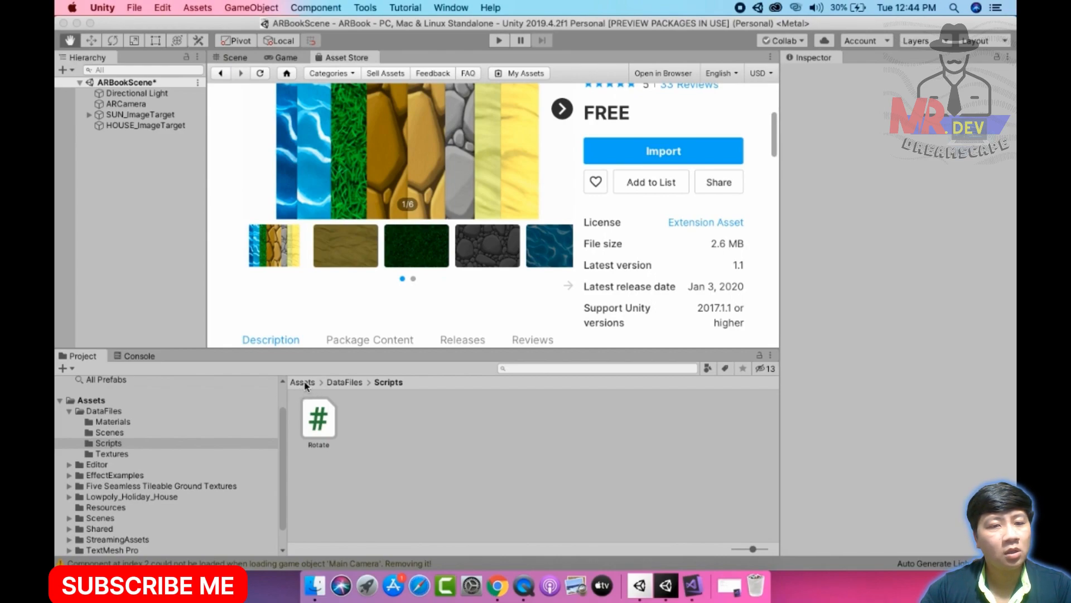
# Step: Open the Prefabs folder of the Lowpoly_Holiday_House asset and preview the Building_10, Clumb, Clumb_1 and Cylinder prefabs
pyautogui.scroll(5, 357, 282)
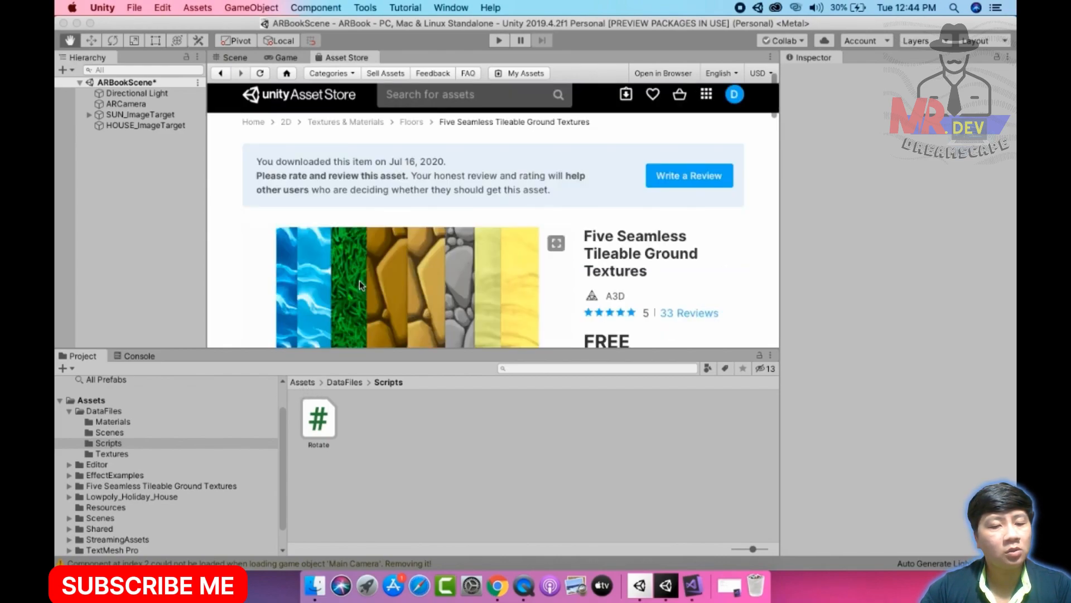
pyautogui.scroll(-3, 350, 276)
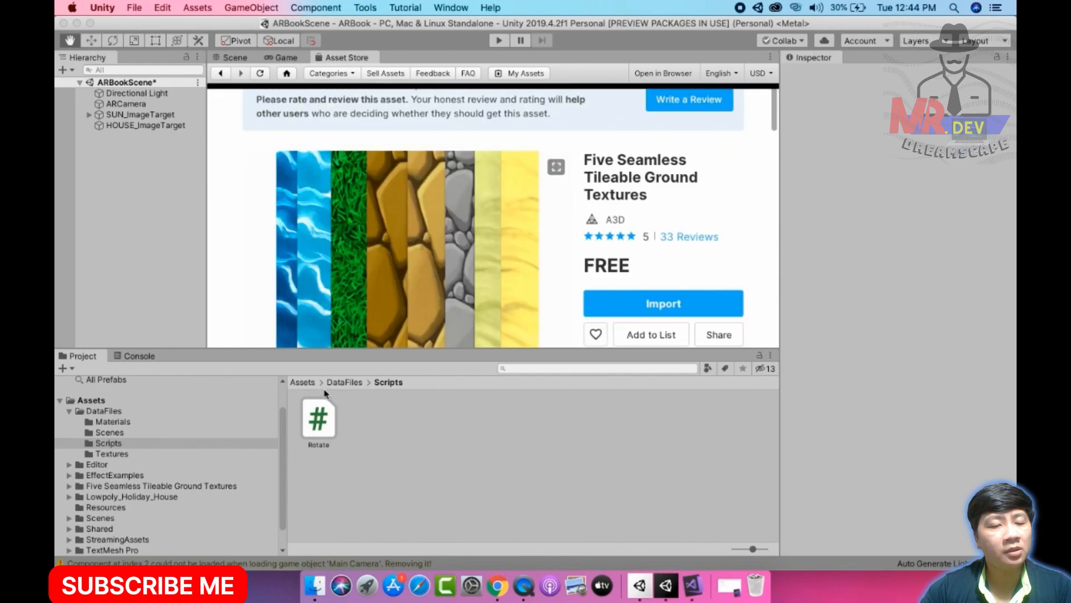
pyautogui.click(309, 383)
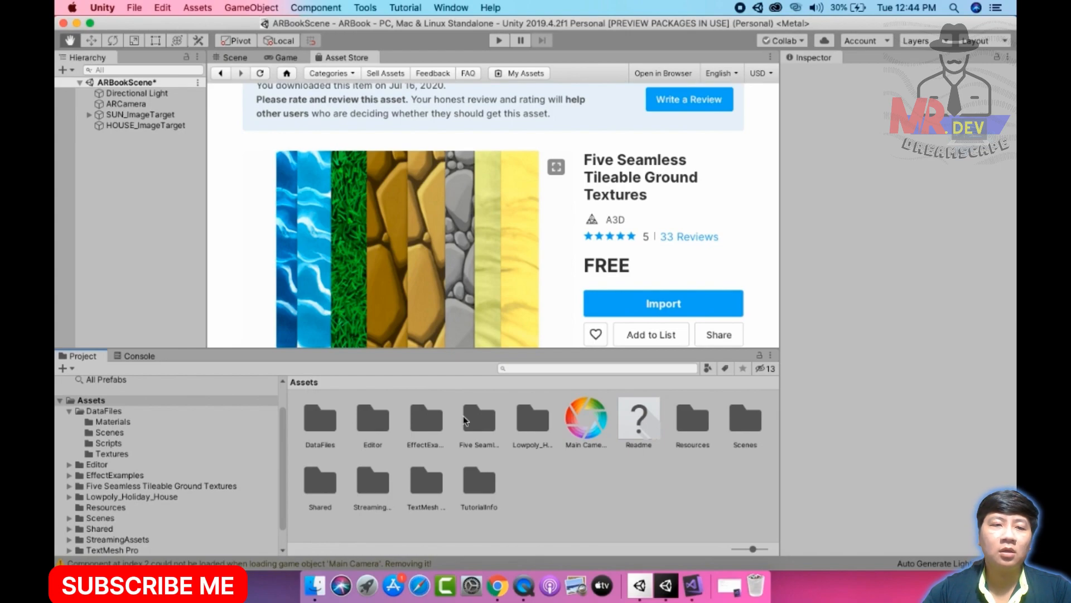
pyautogui.click(481, 420)
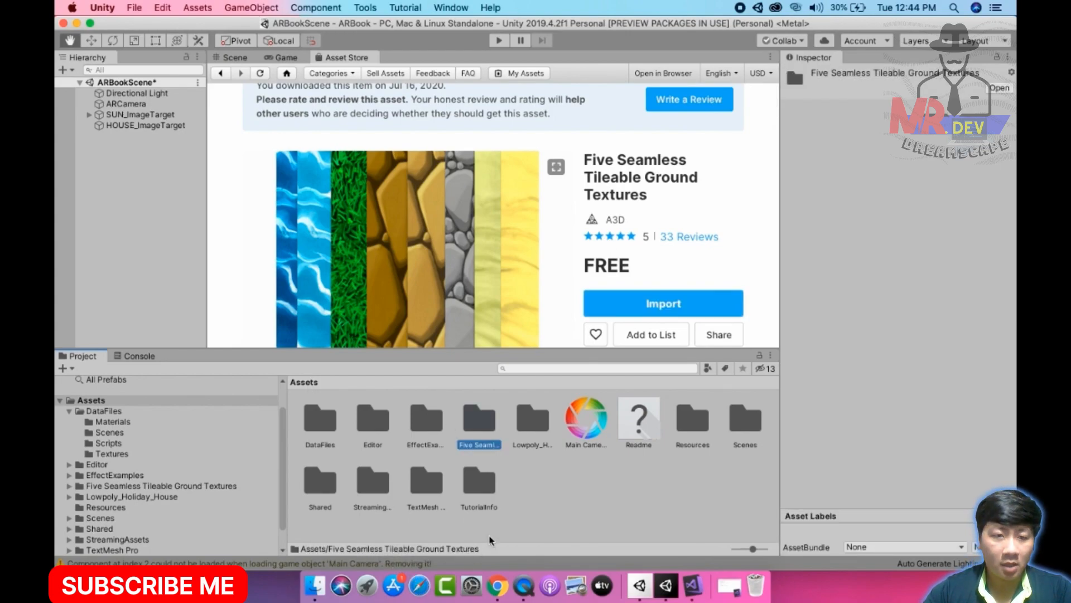
pyautogui.click(530, 423)
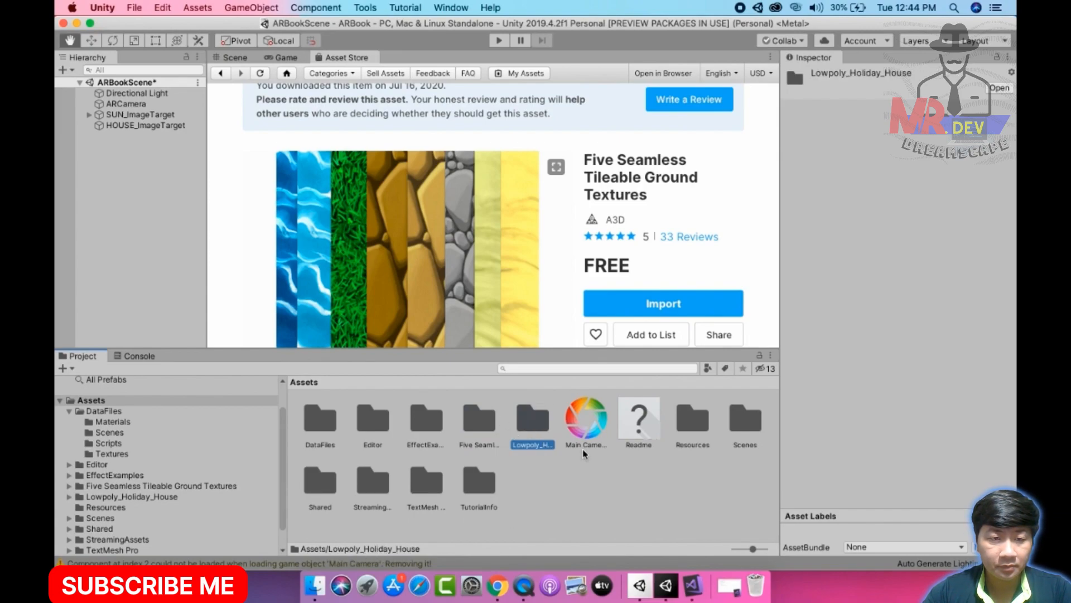
pyautogui.doubleClick(528, 419)
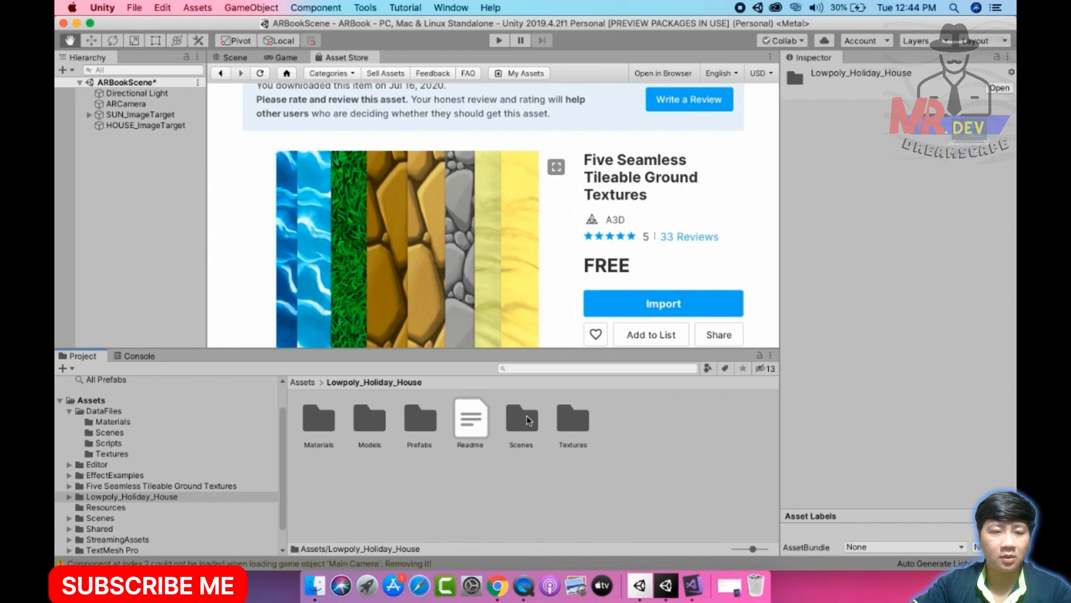
pyautogui.doubleClick(419, 419)
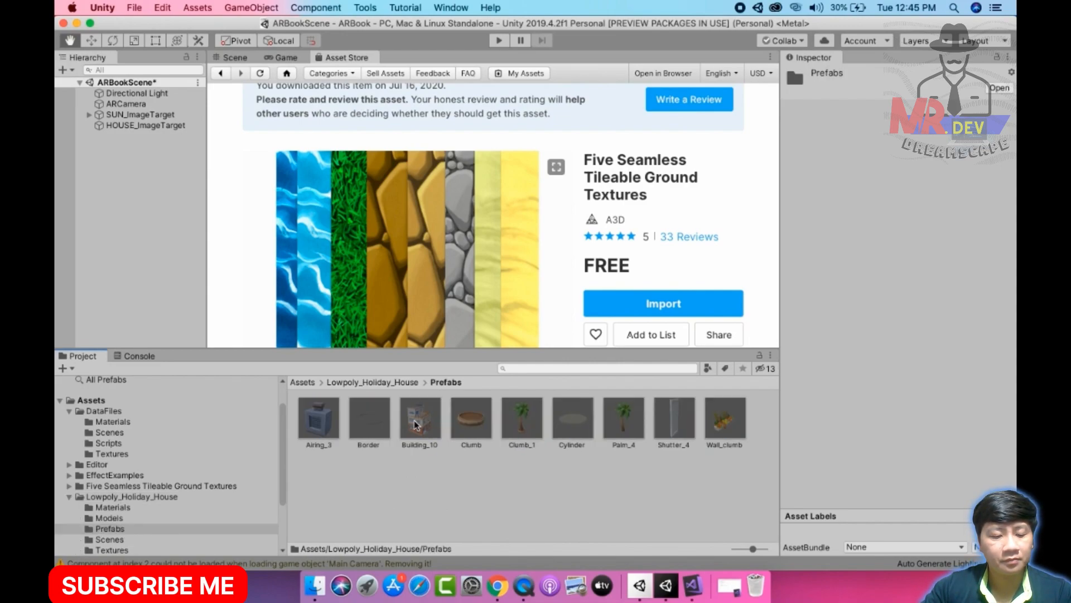
pyautogui.click(416, 425)
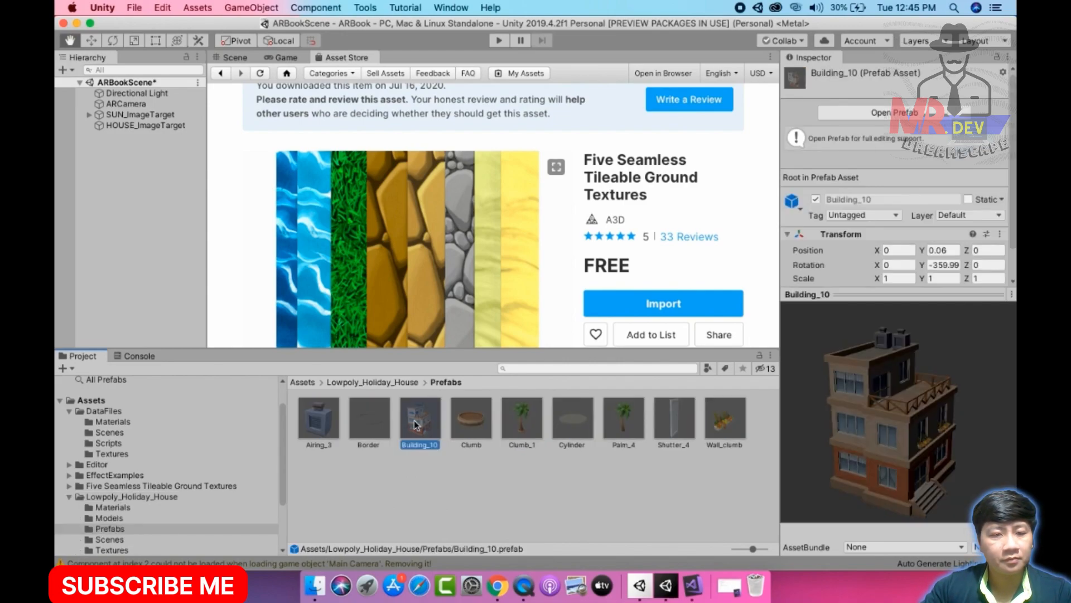
pyautogui.click(475, 417)
pyautogui.click(527, 415)
pyautogui.click(574, 417)
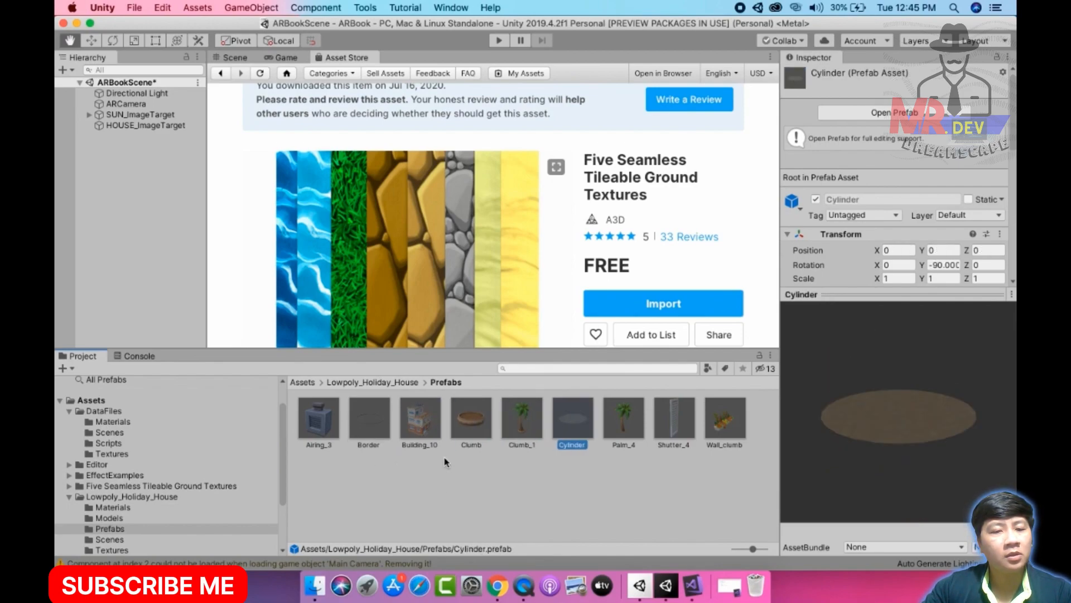
# Step: Add the Building_10 prefab to the ARBookScene as a top-level object
pyautogui.click(231, 57)
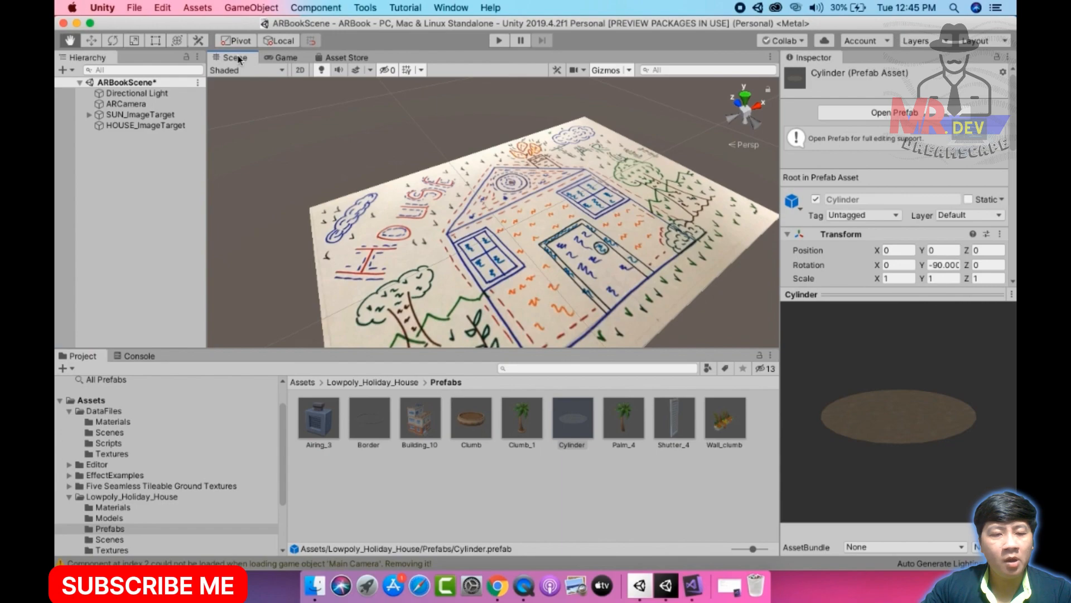
pyautogui.click(423, 424)
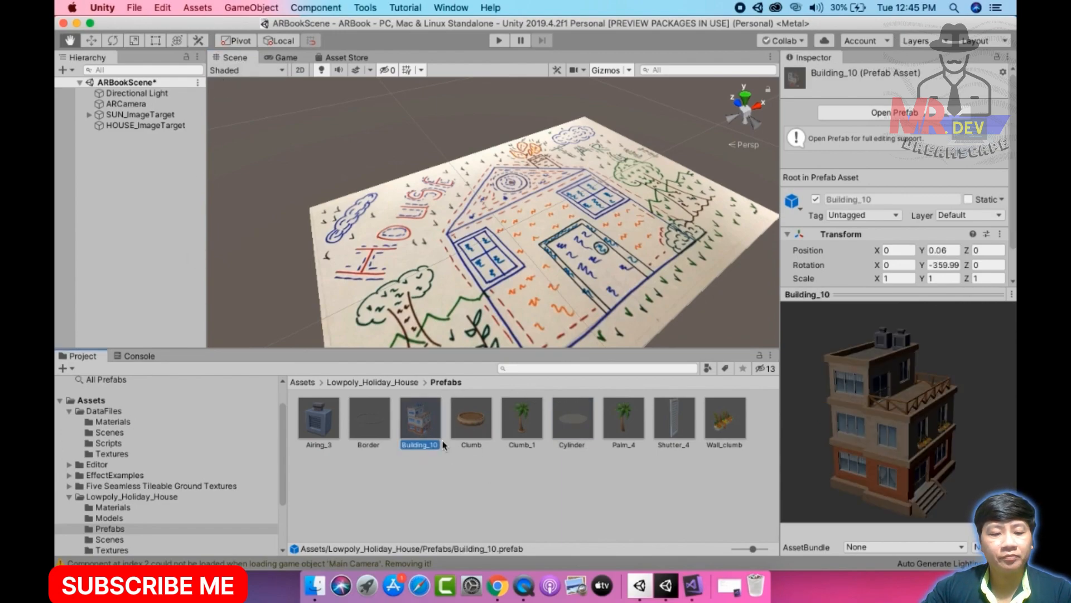
pyautogui.moveTo(385, 396); pyautogui.dragTo(127, 173)
# Step: Scale Building_10 down uniformly to about 0.065
pyautogui.scroll(-10, 363, 210)
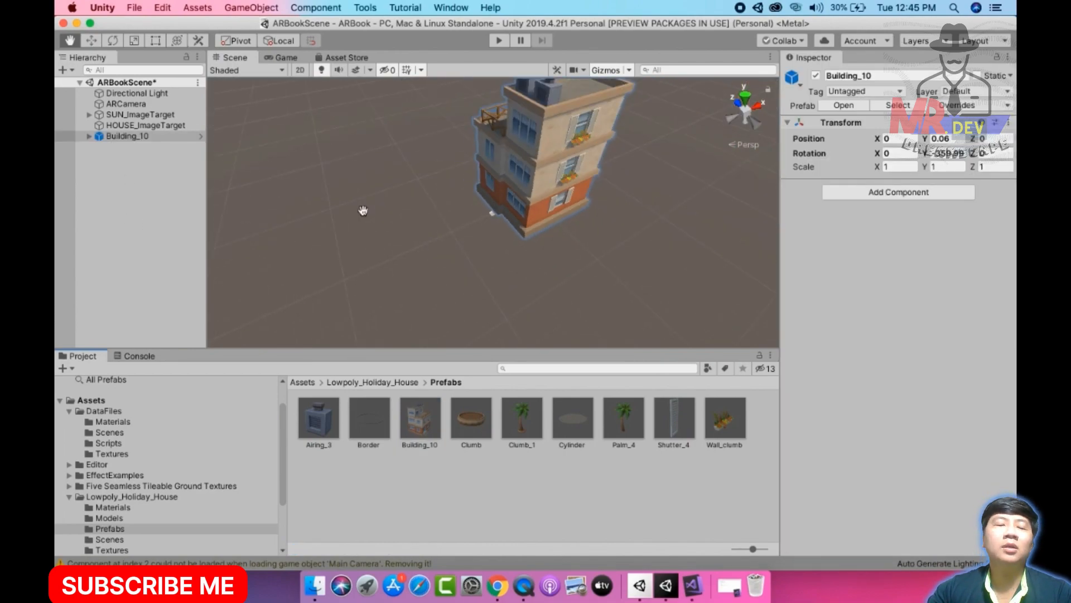
pyautogui.scroll(3, 364, 210)
pyautogui.keyDown('alt'); pyautogui.moveTo(363, 210); pyautogui.dragTo(588, 294); pyautogui.keyUp('alt')
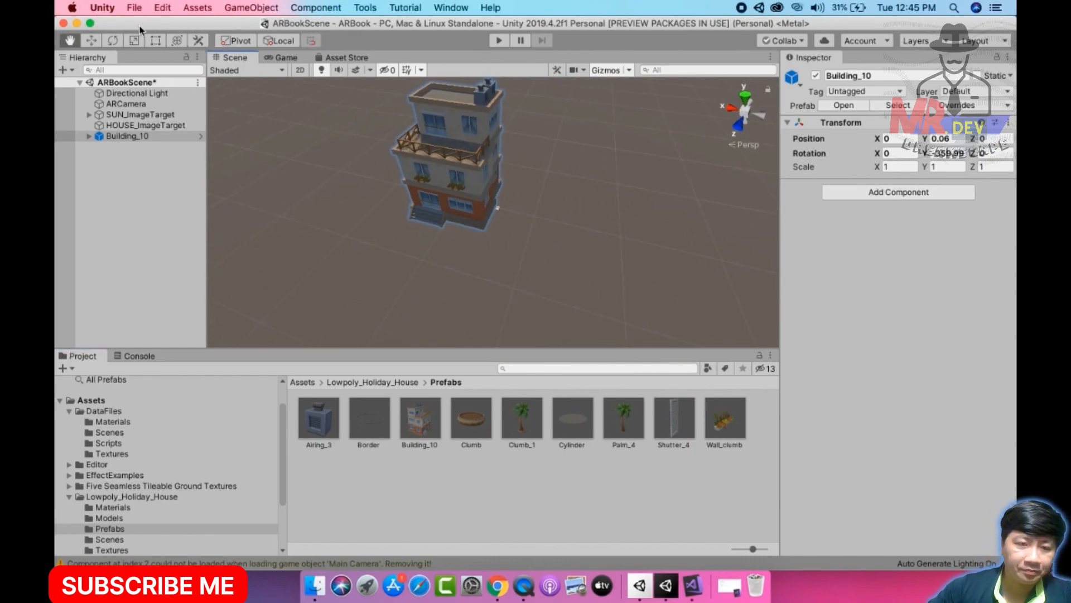
pyautogui.click(133, 42)
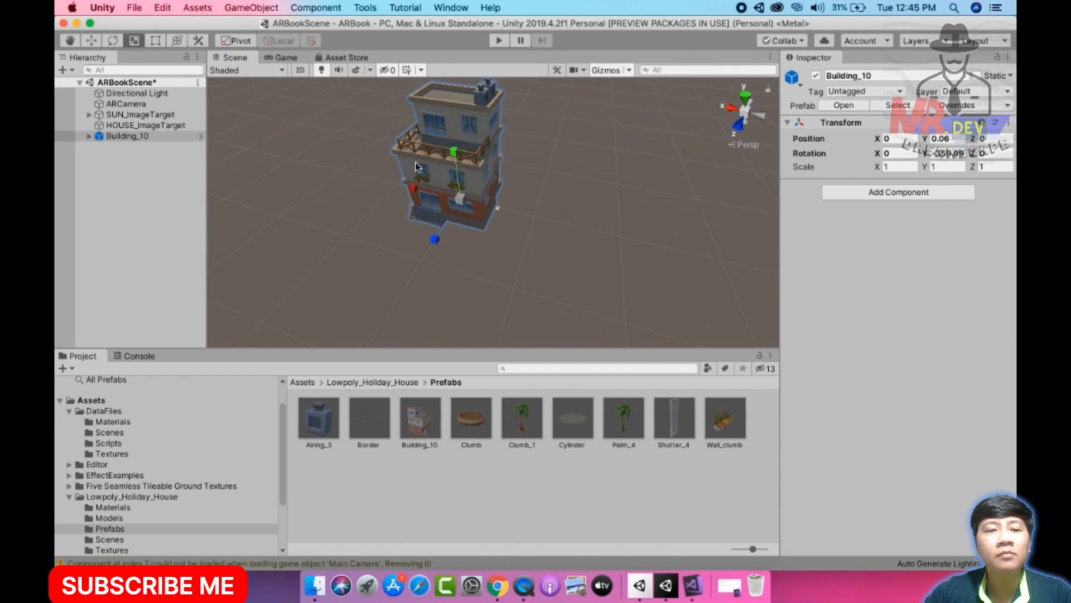
pyautogui.moveTo(459, 198); pyautogui.dragTo(385, 189)
pyautogui.doubleClick(127, 136)
pyautogui.moveTo(494, 255); pyautogui.dragTo(454, 252)
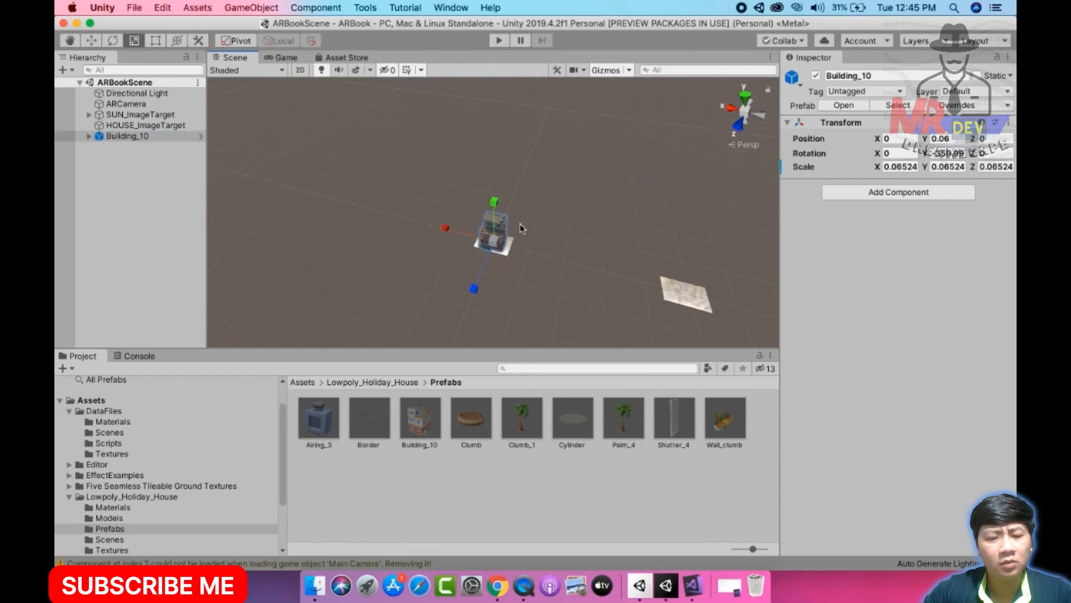
# Step: Move Building_10 along the X axis onto the house image target, to about X -4.84
pyautogui.click(89, 42)
pyautogui.moveTo(445, 228); pyautogui.dragTo(627, 277)
pyautogui.doubleClick(143, 139)
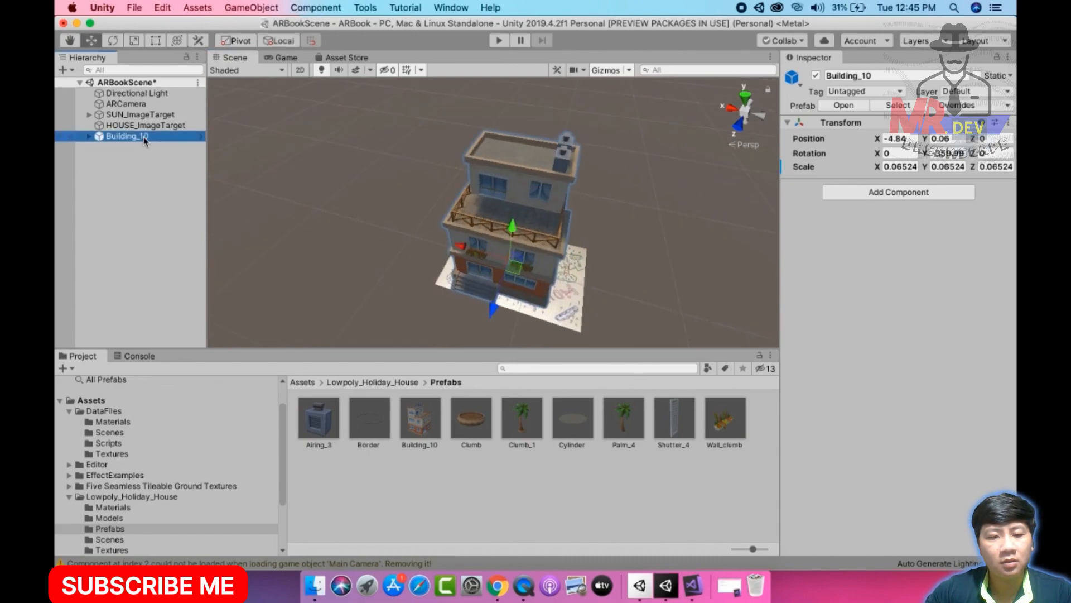
# Step: Turn Building_10 around so its front faces the other way, setting its Y rotation to 180
pyautogui.keyDown('alt'); pyautogui.moveTo(623, 216); pyautogui.dragTo(279, 205); pyautogui.keyUp('alt')
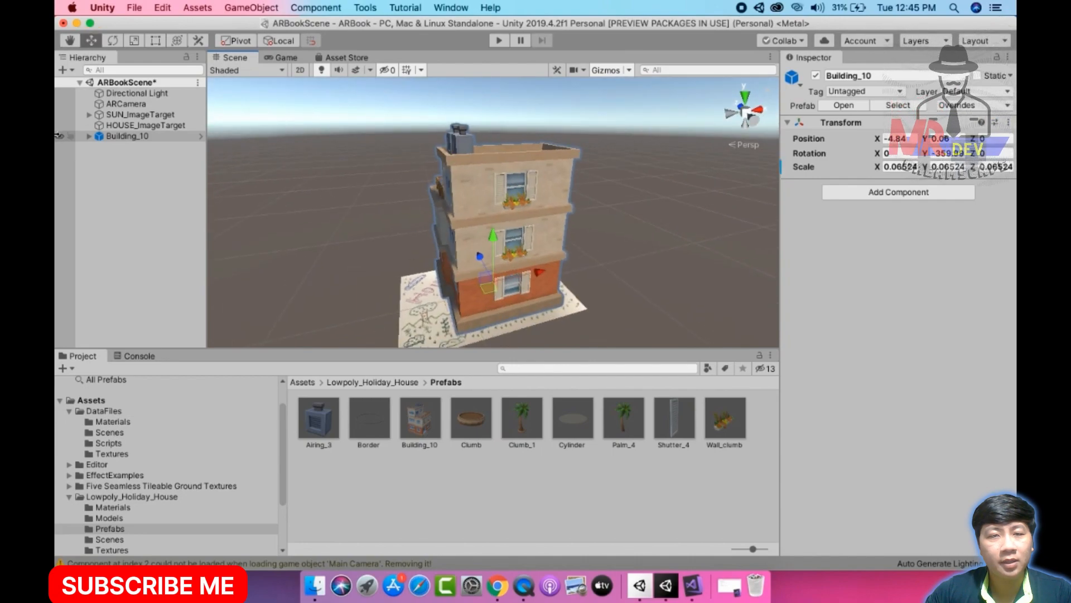
pyautogui.click(113, 40)
pyautogui.moveTo(485, 323); pyautogui.dragTo(584, 302)
pyautogui.click(938, 154)
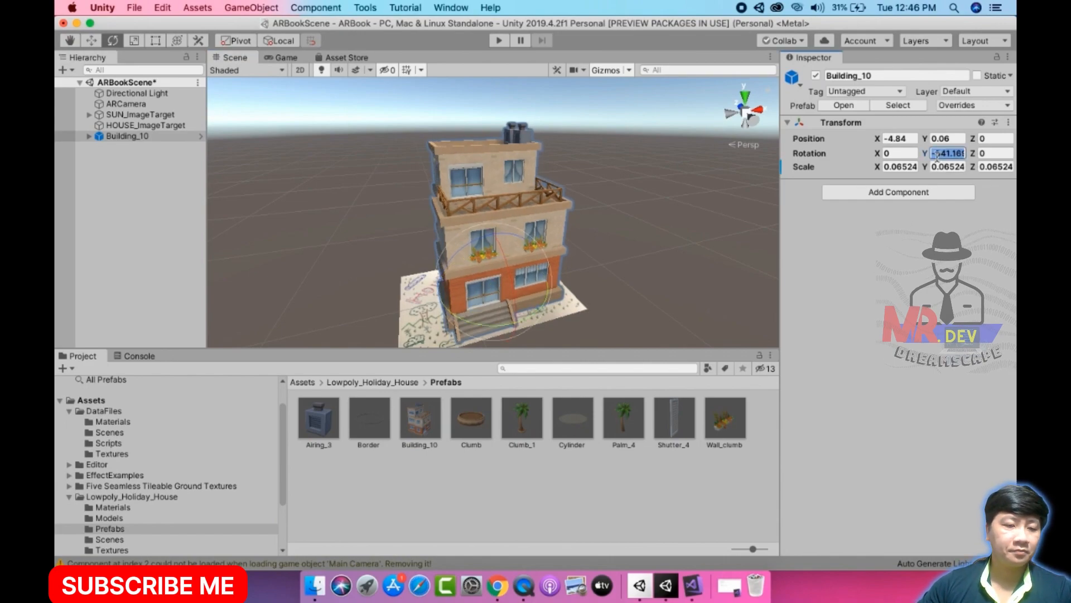
pyautogui.write('180')
pyautogui.press('Return')
# Step: Center Building_10 on the house drawing by moving it to about X -4.879
pyautogui.keyDown('alt'); pyautogui.moveTo(480, 229); pyautogui.dragTo(430, 214); pyautogui.keyUp('alt')
pyautogui.scroll(-3, 429, 214)
pyautogui.scroll(3, 387, 200)
pyautogui.click(91, 40)
pyautogui.moveTo(436, 289); pyautogui.dragTo(620, 303)
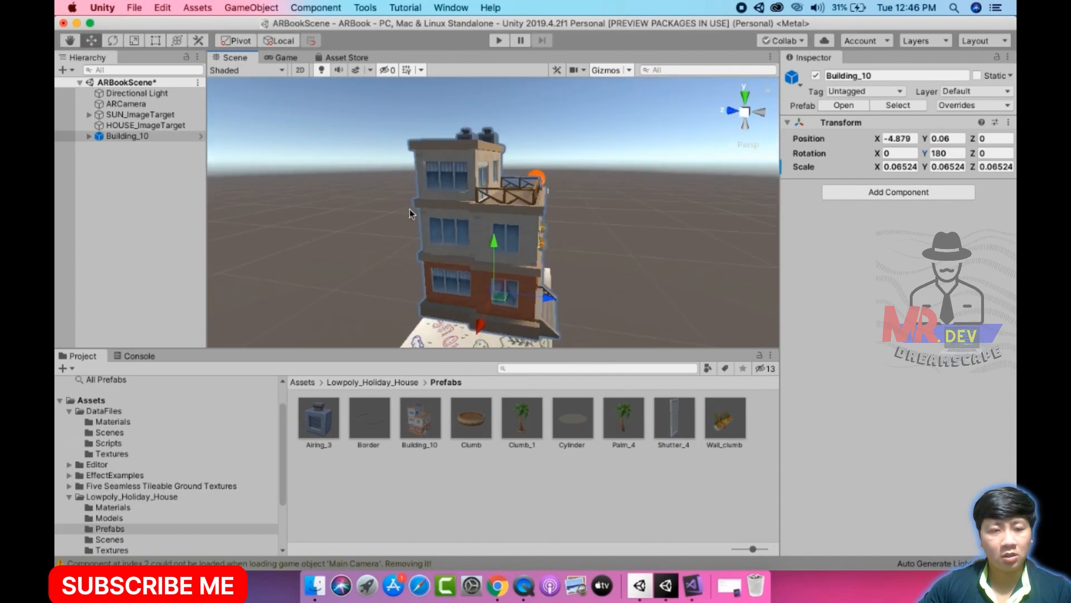
# Step: Shrink Building_10 uniformly to a scale of about 0.05 and save the scene
pyautogui.click(134, 40)
pyautogui.moveTo(493, 293); pyautogui.dragTo(481, 292)
pyautogui.press('super+s')
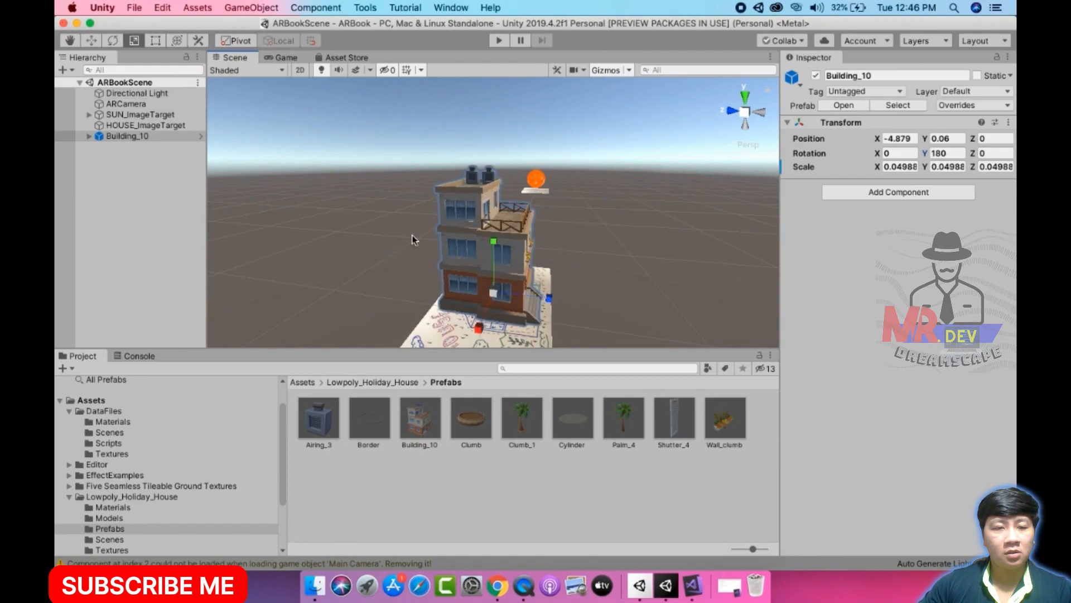
# Step: Shift Building_10 along the Z axis to about -0.016 and make it a child of HOUSE_ImageTarget
pyautogui.click(90, 40)
pyautogui.moveTo(548, 299); pyautogui.dragTo(545, 303)
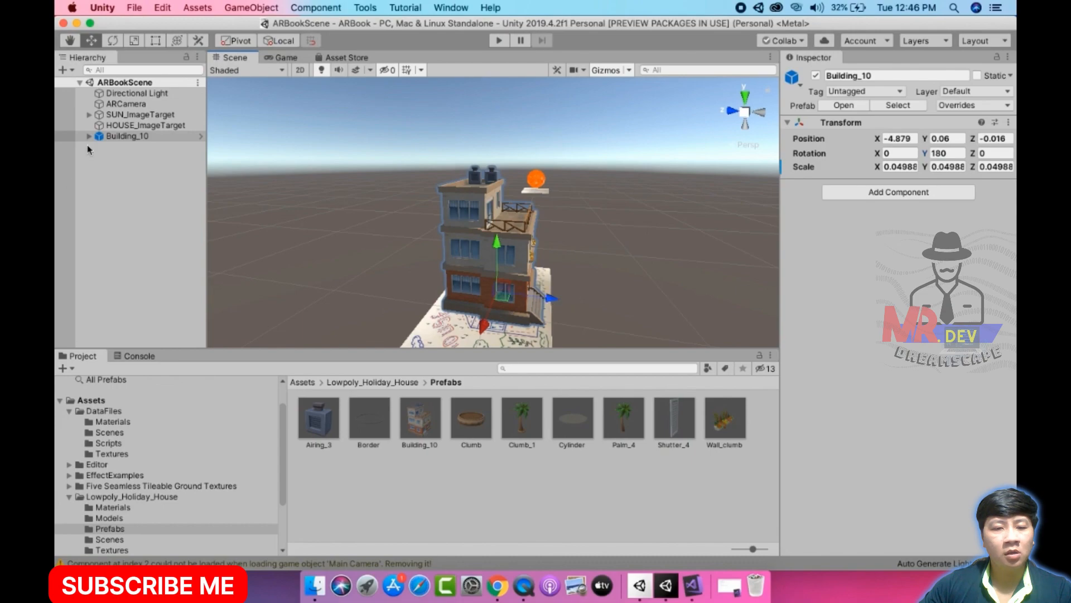
pyautogui.click(142, 137)
pyautogui.moveTo(131, 137); pyautogui.dragTo(139, 125)
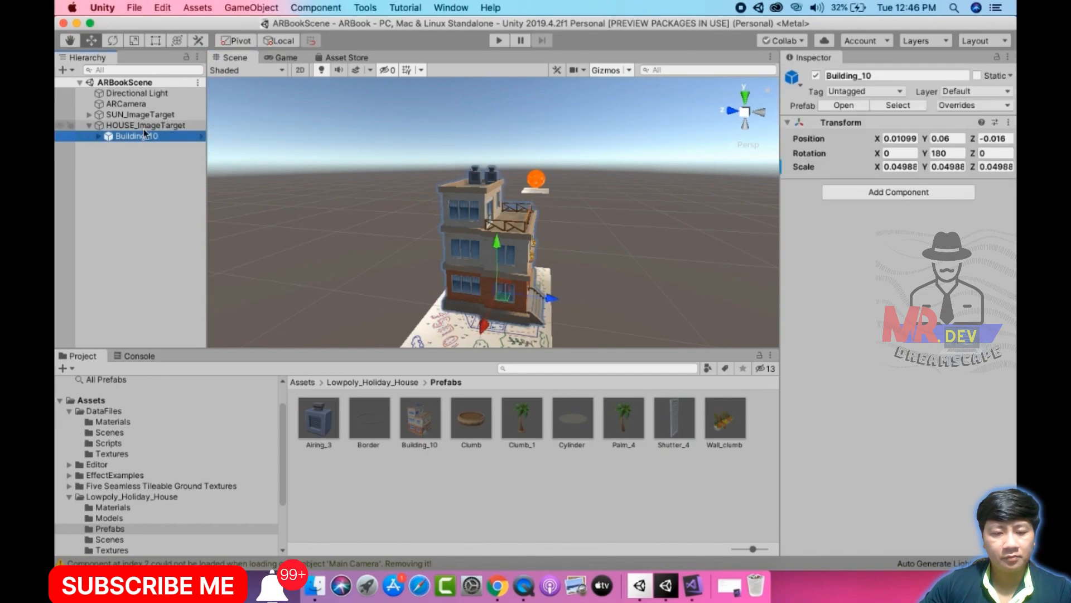
# Step: Run the scene to check the building on the tracked house drawing, stop it and clear the selection
pyautogui.click(499, 41)
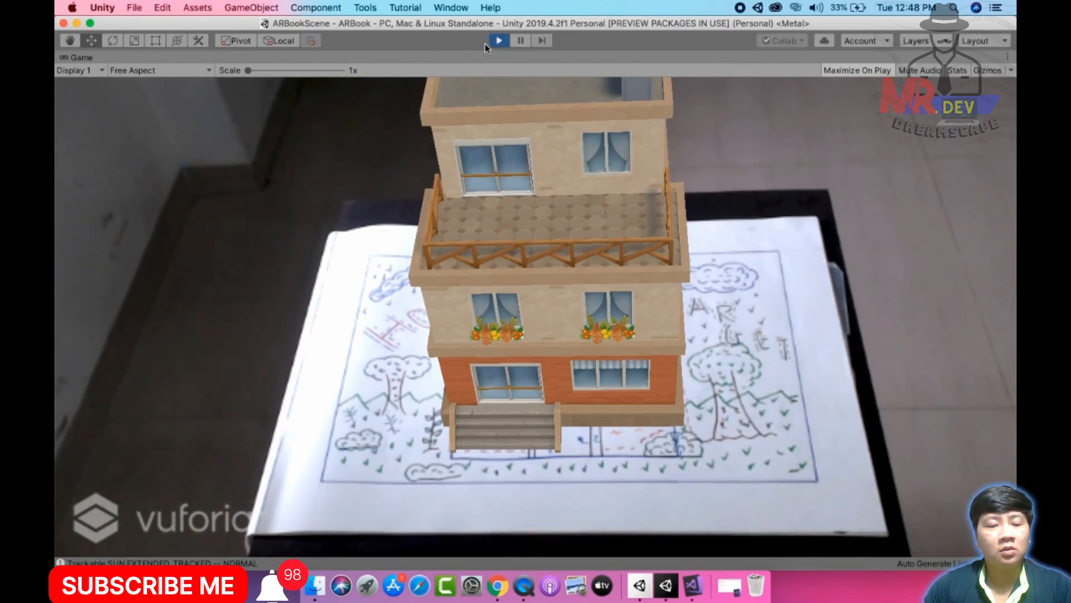
pyautogui.click(499, 42)
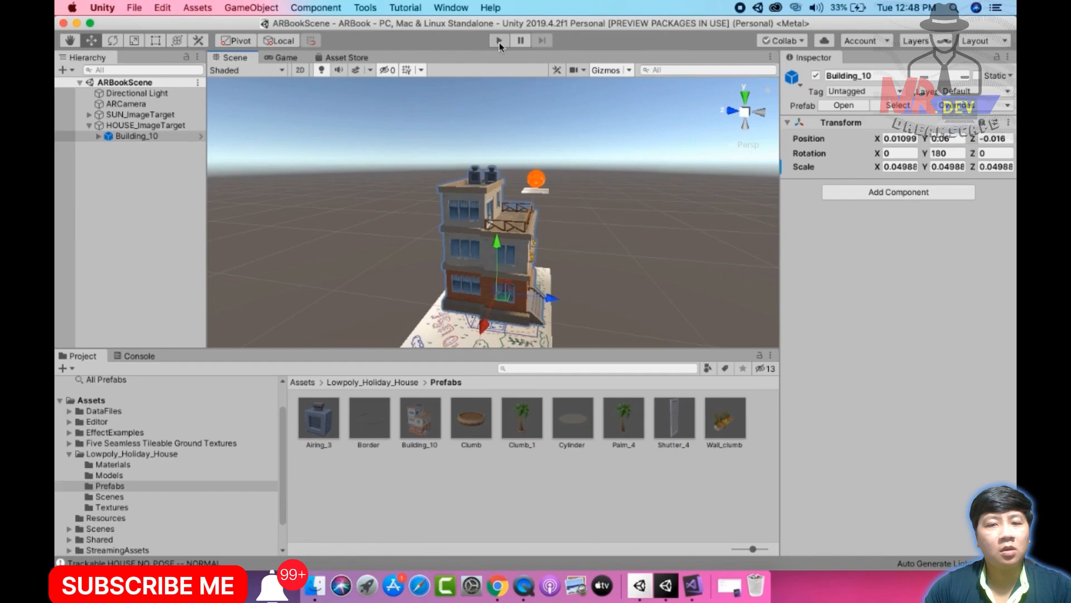
pyautogui.click(150, 171)
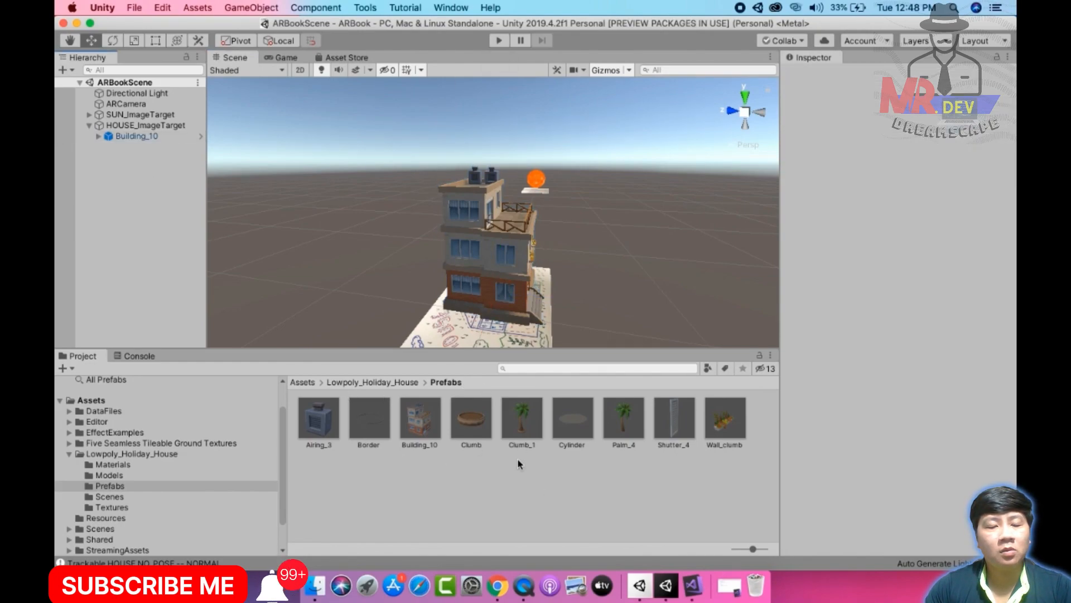
# Step: Add the Cylinder prefab to the scene, make it a child of HOUSE_ImageTarget and save
pyautogui.click(575, 419)
pyautogui.moveTo(581, 436); pyautogui.dragTo(131, 204)
pyautogui.scroll(-10, 590, 261)
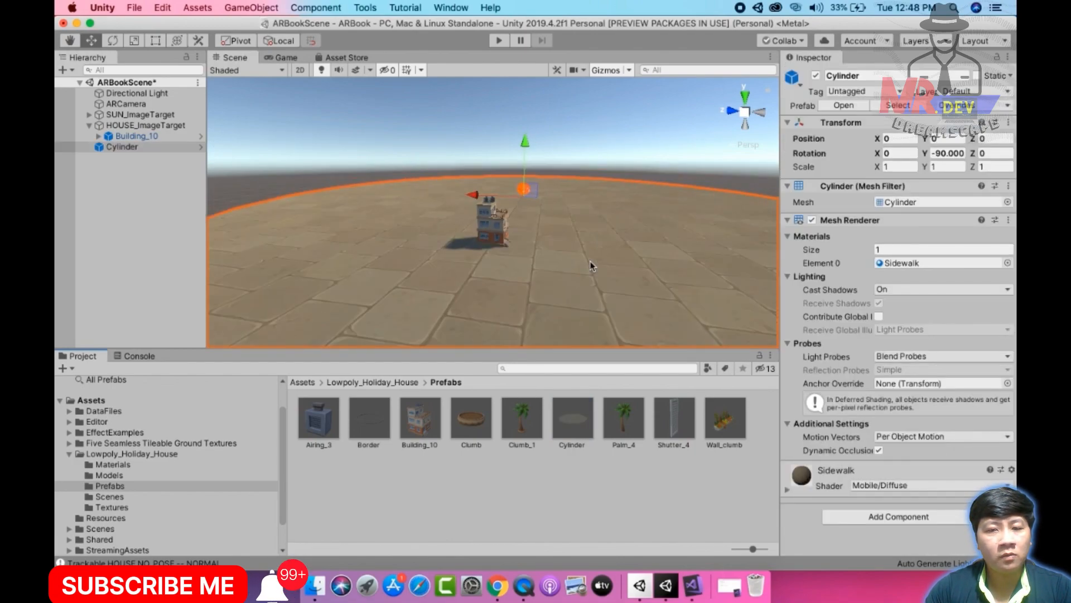
pyautogui.keyDown('alt'); pyautogui.moveTo(590, 261); pyautogui.dragTo(578, 286); pyautogui.keyUp('alt')
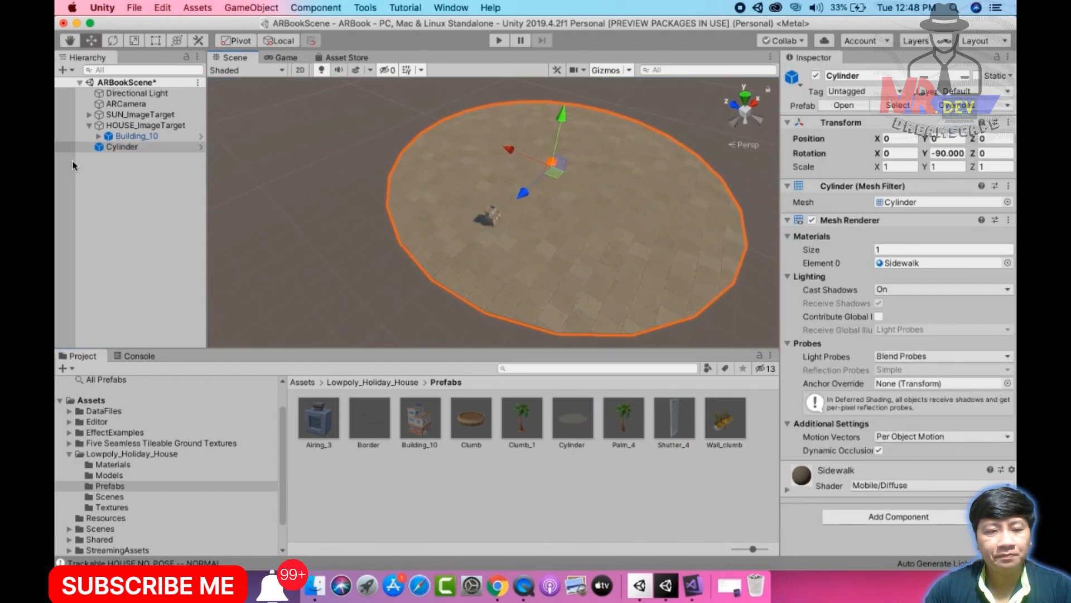
pyautogui.click(143, 137)
pyautogui.moveTo(123, 146); pyautogui.dragTo(136, 130)
pyautogui.press('super+s')
# Step: Copy the Transform component of Building_10, paste its values onto Cylinder and save the scene
pyautogui.click(136, 136)
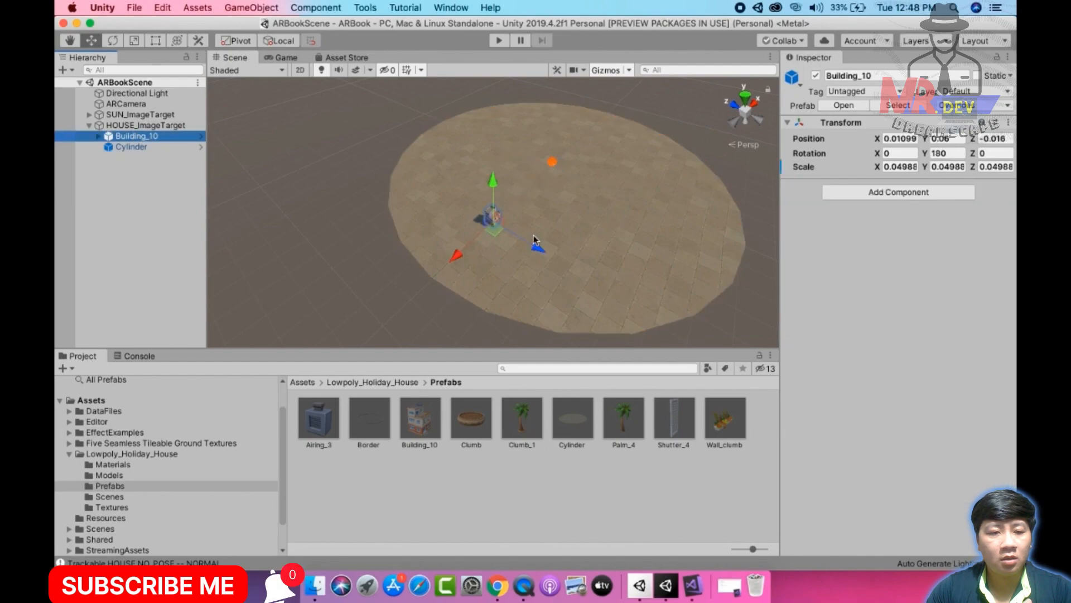
pyautogui.press('f')
pyautogui.scroll(5, 485, 239)
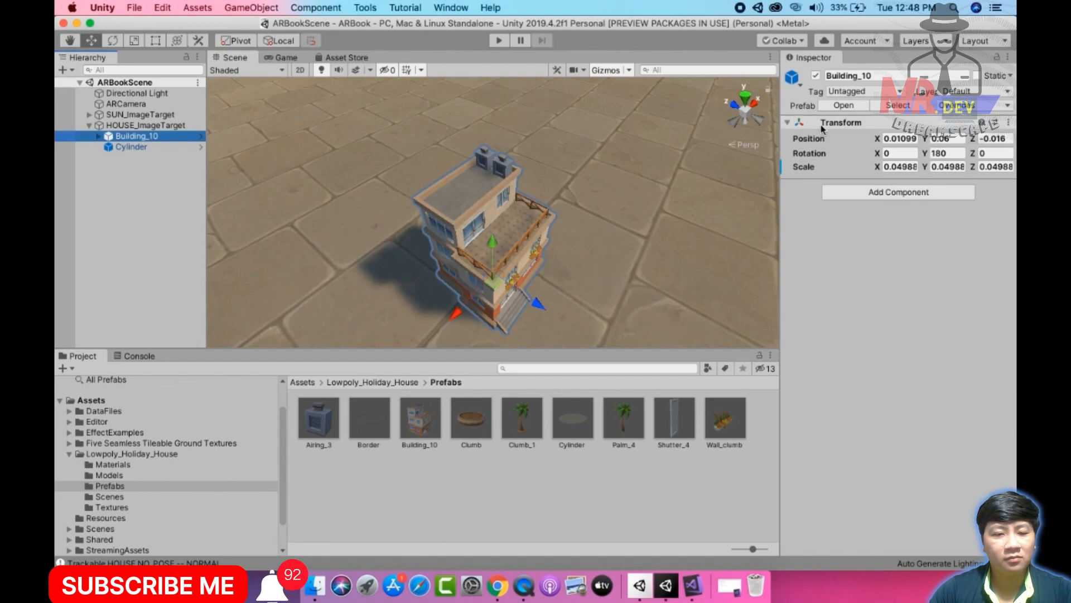
pyautogui.click(1009, 124)
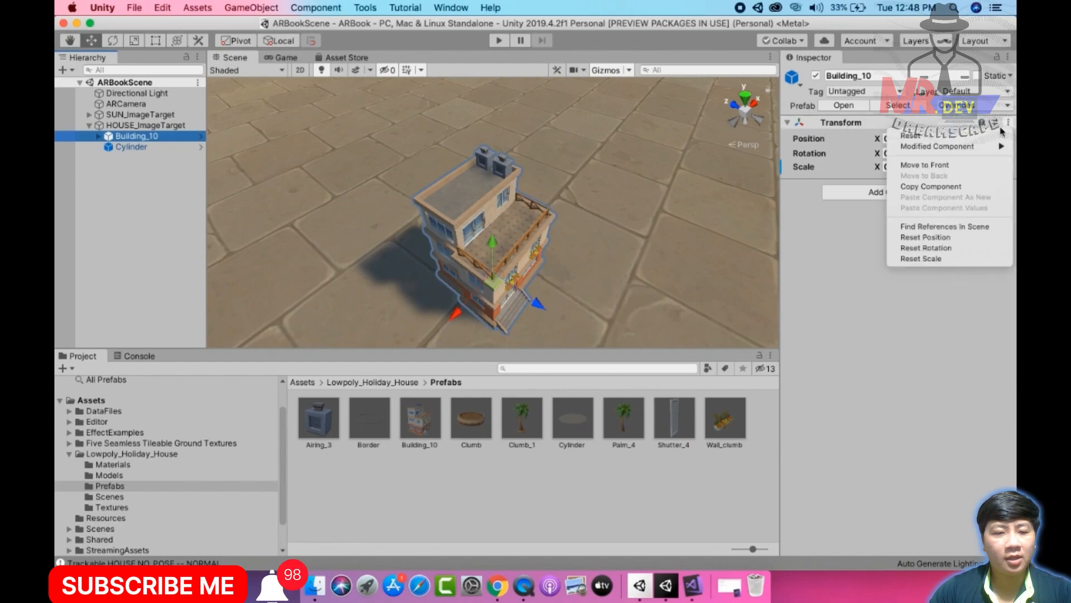
pyautogui.click(932, 186)
pyautogui.click(134, 147)
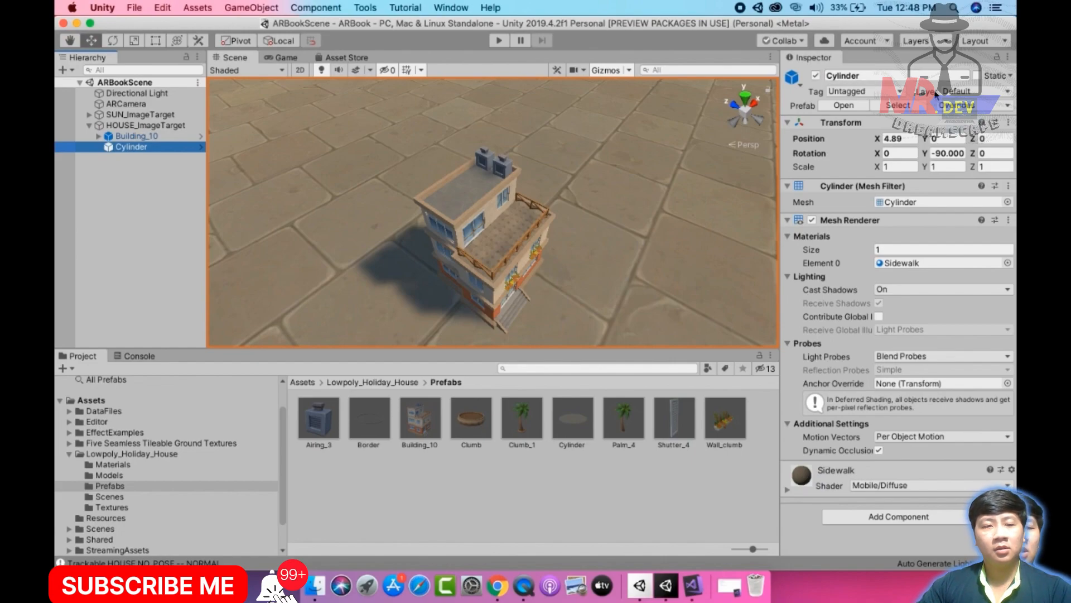
pyautogui.click(1009, 122)
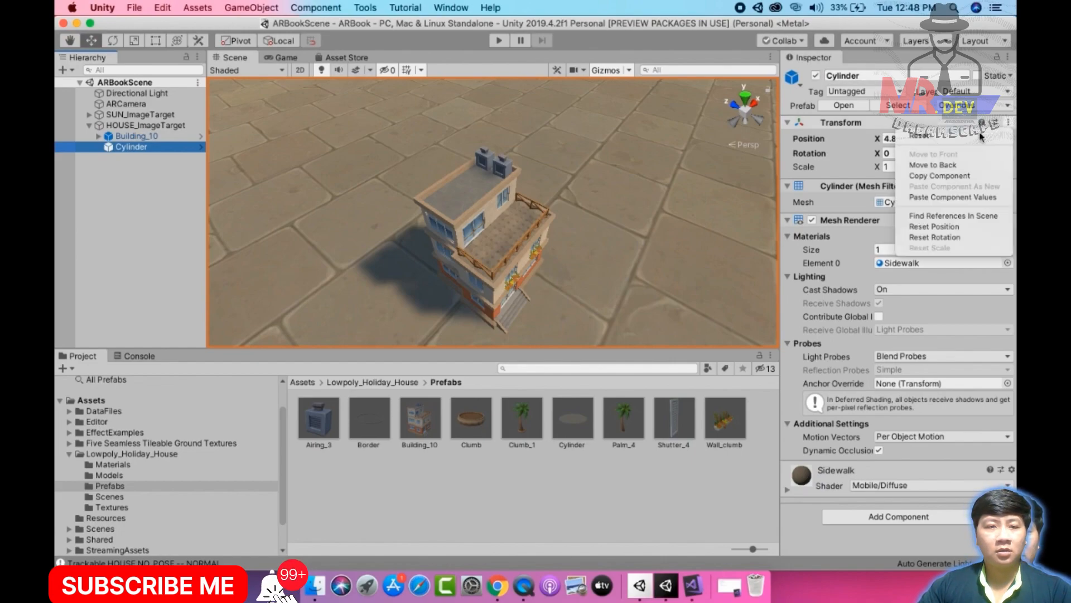
pyautogui.click(938, 199)
pyautogui.keyDown('alt'); pyautogui.moveTo(433, 198); pyautogui.dragTo(524, 283); pyautogui.keyUp('alt')
pyautogui.scroll(-5, 441, 221)
pyautogui.press('super+s')
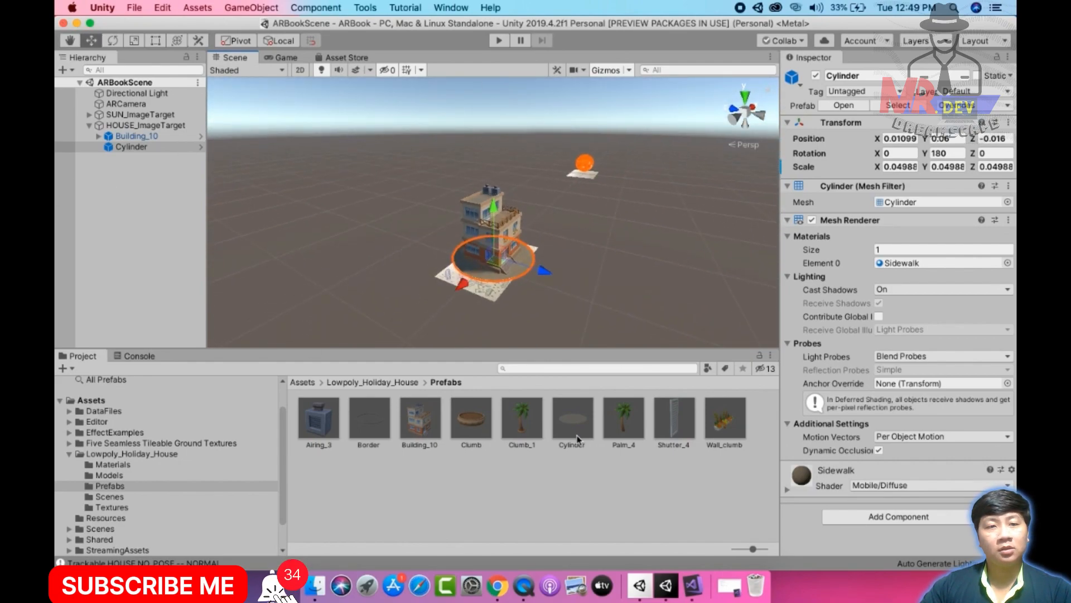
# Step: Add the Border prefab to the scene as a top-level object
pyautogui.click(389, 424)
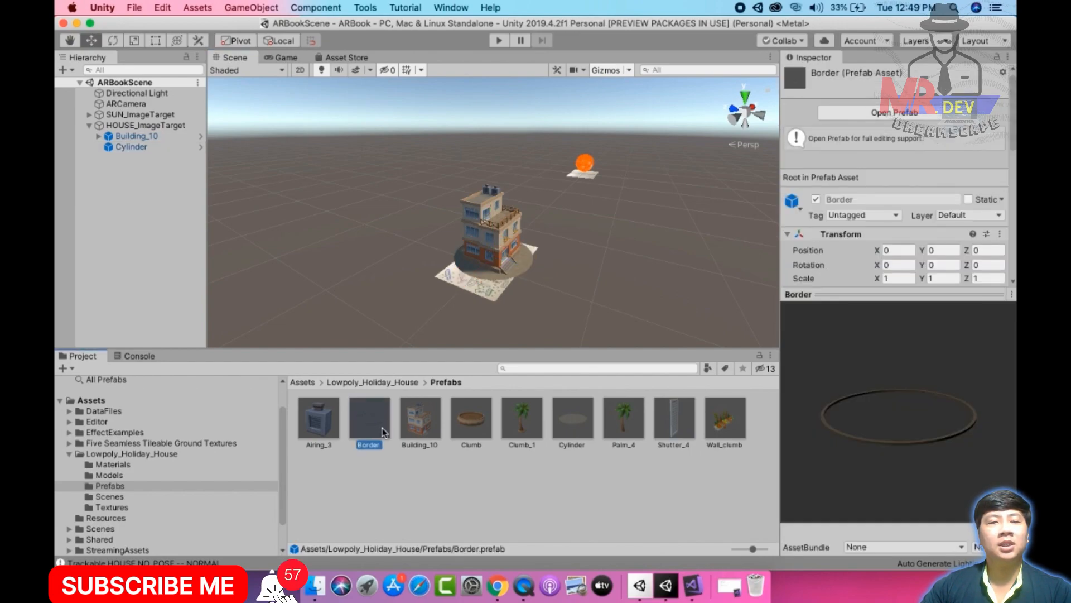
pyautogui.moveTo(380, 428); pyautogui.dragTo(139, 234)
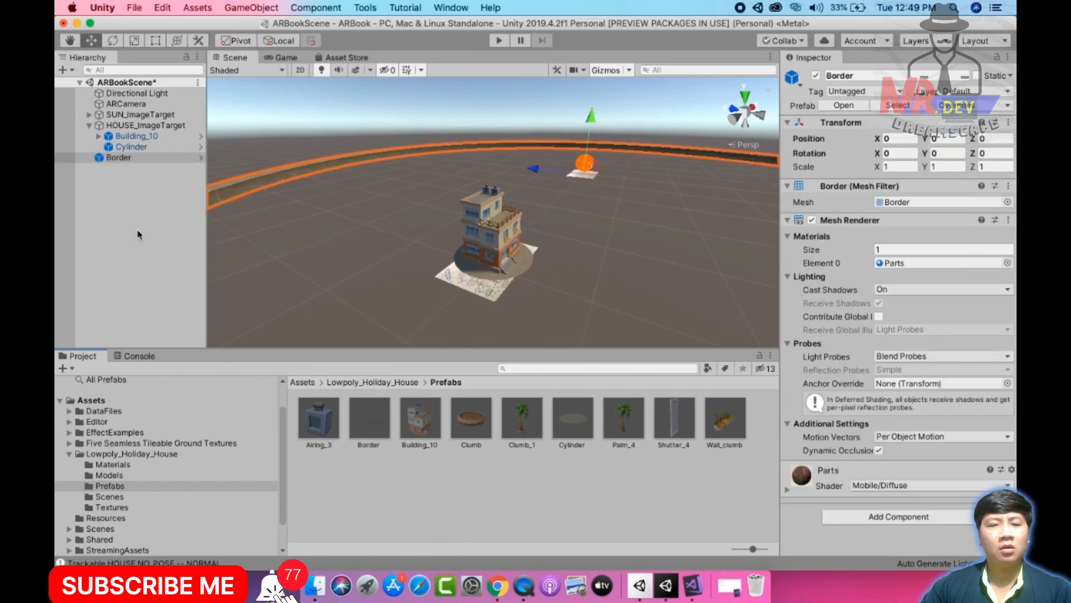
# Step: Make Border a child of HOUSE_ImageTarget and save the scene
pyautogui.scroll(-6, 505, 246)
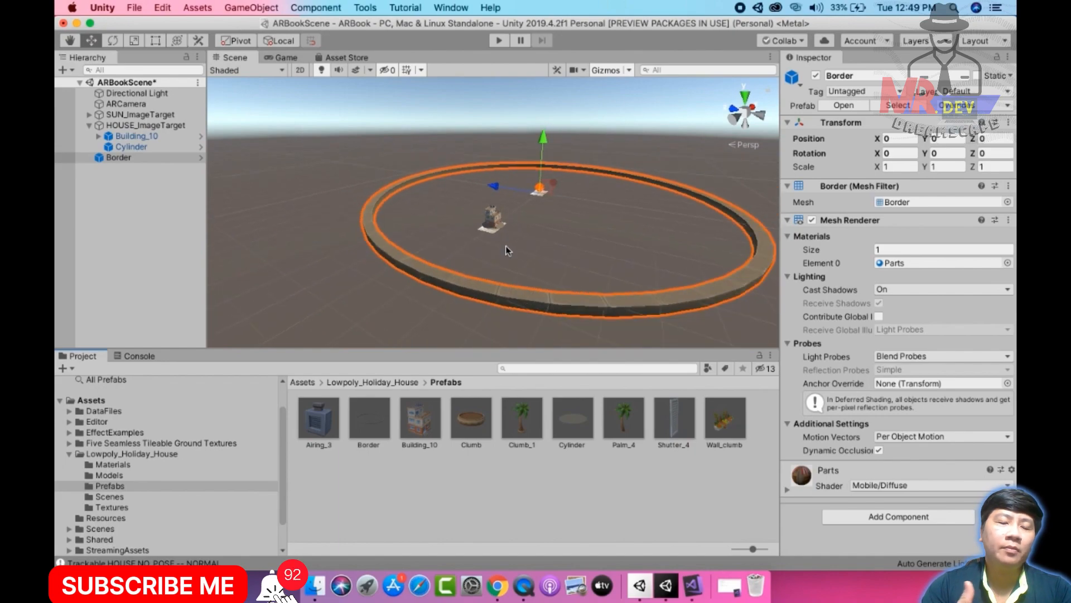
pyautogui.keyDown('alt'); pyautogui.moveTo(620, 208); pyautogui.dragTo(555, 318); pyautogui.keyUp('alt')
pyautogui.press('super+s')
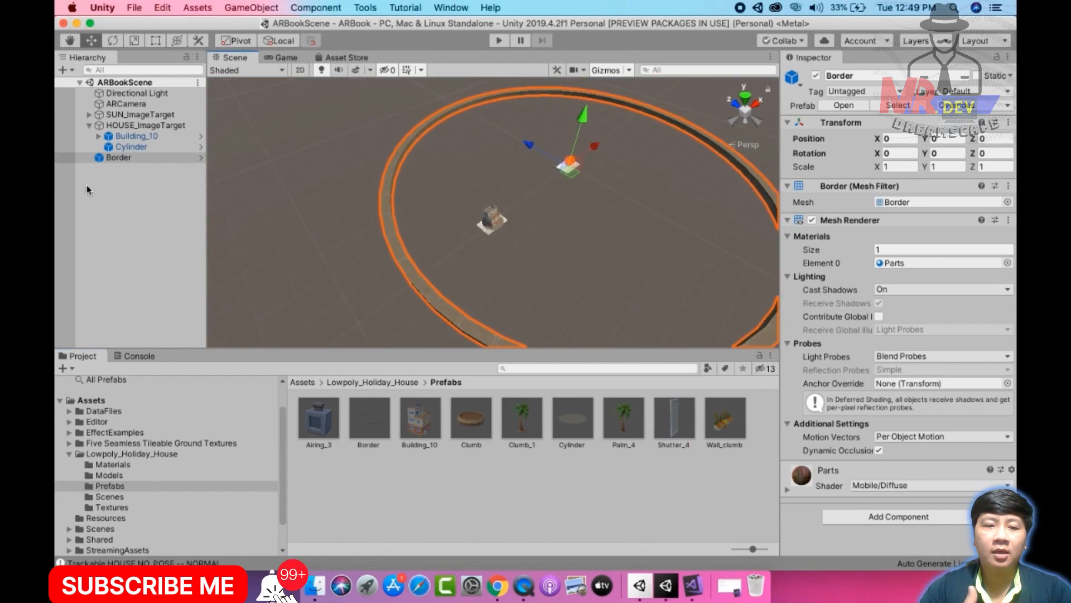
pyautogui.moveTo(129, 160); pyautogui.dragTo(135, 127)
pyautogui.press('super+s')
# Step: Copy the Transform component of Cylinder, paste its values onto Border and save the scene
pyautogui.click(132, 147)
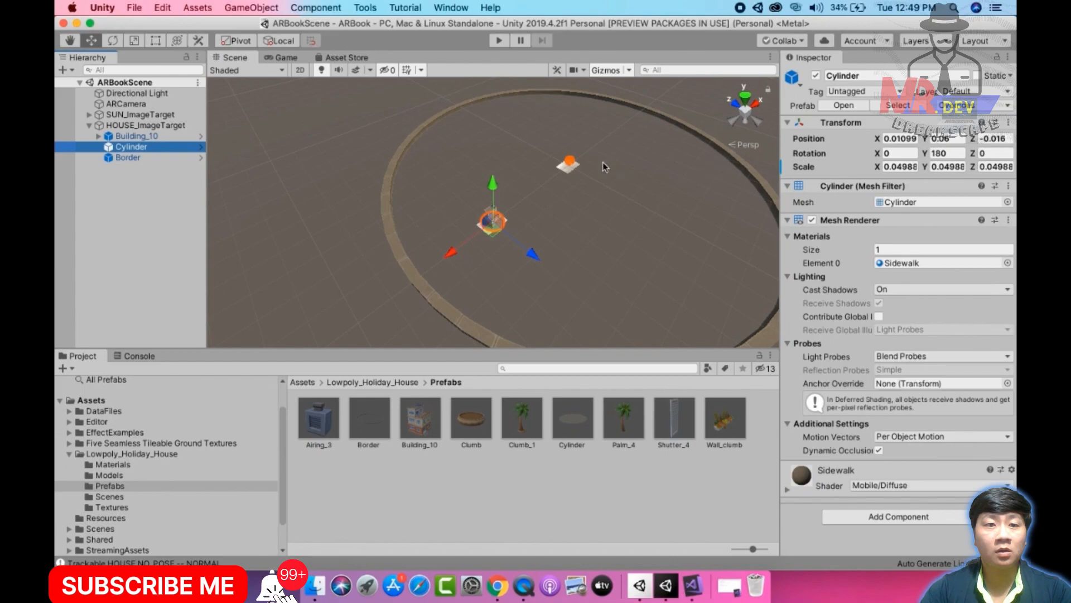
pyautogui.click(1007, 123)
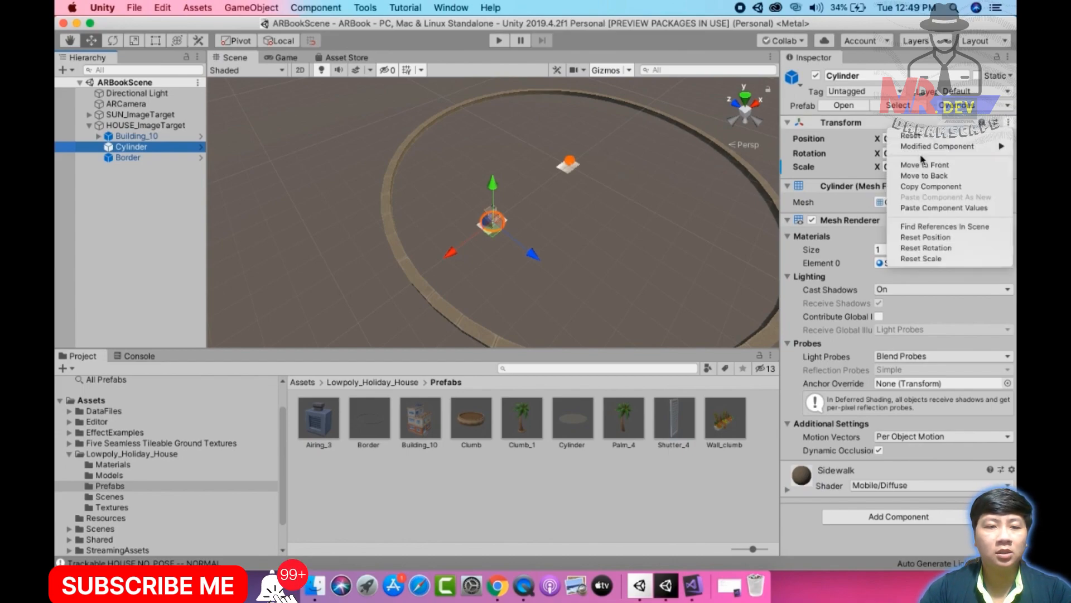
pyautogui.click(944, 187)
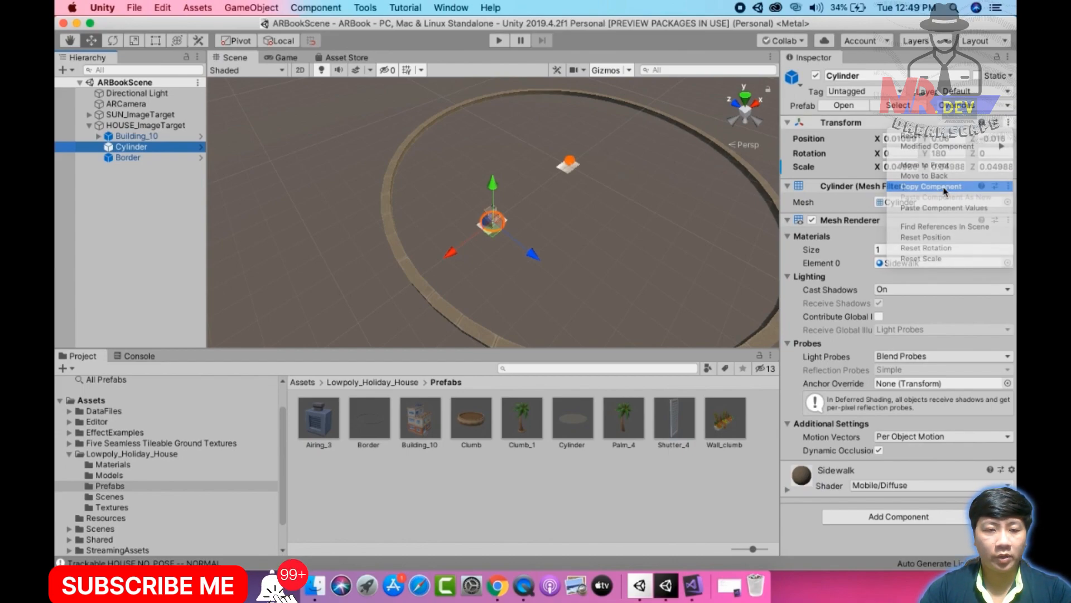
pyautogui.click(127, 158)
pyautogui.click(1008, 123)
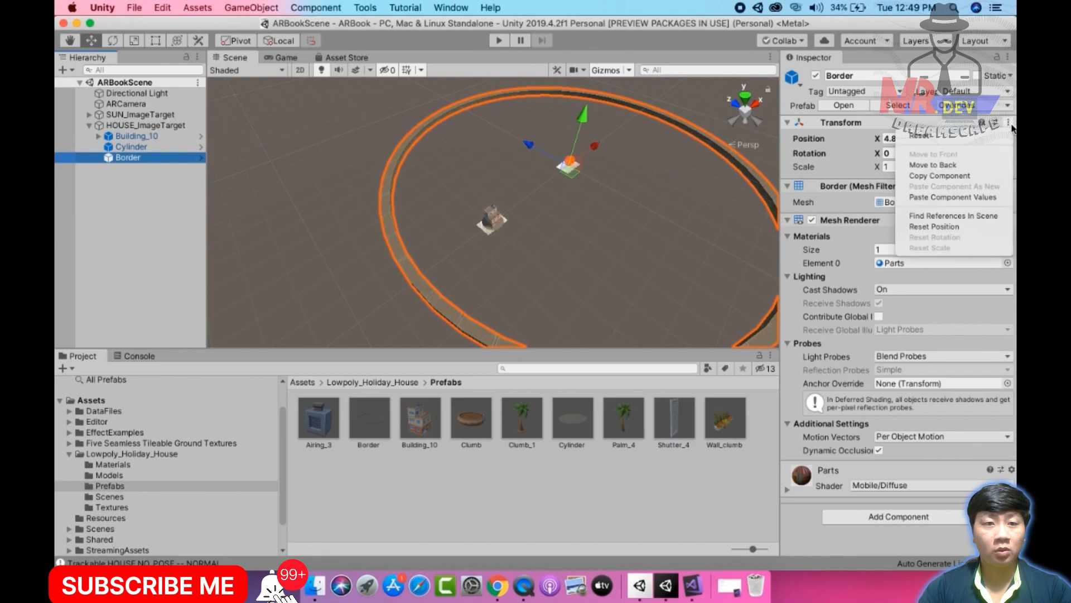
pyautogui.click(952, 198)
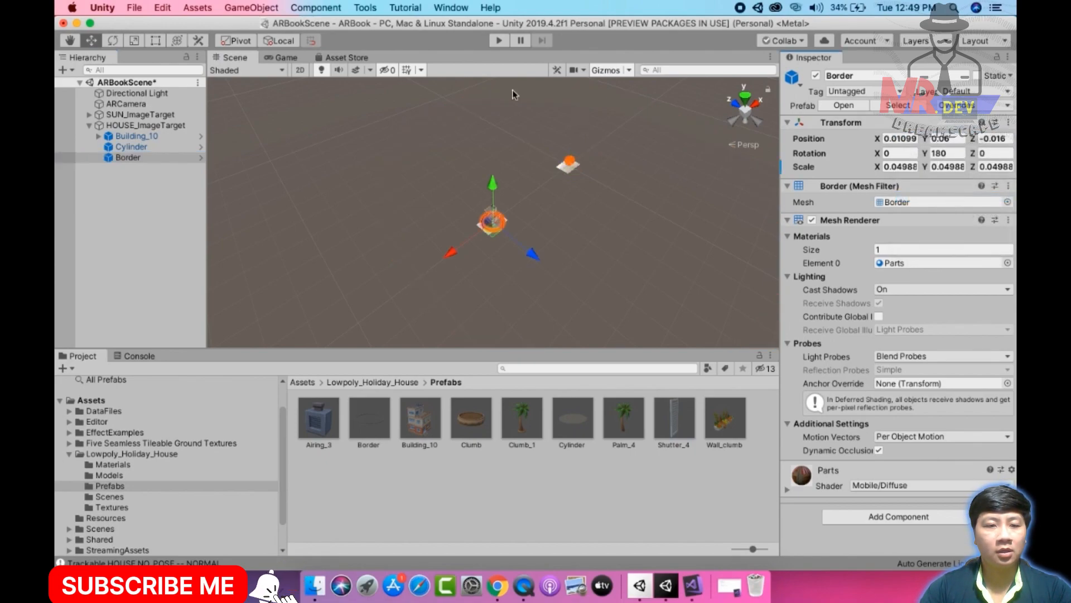
pyautogui.click(121, 157)
pyautogui.doubleClick(120, 157)
pyautogui.scroll(5, 389, 246)
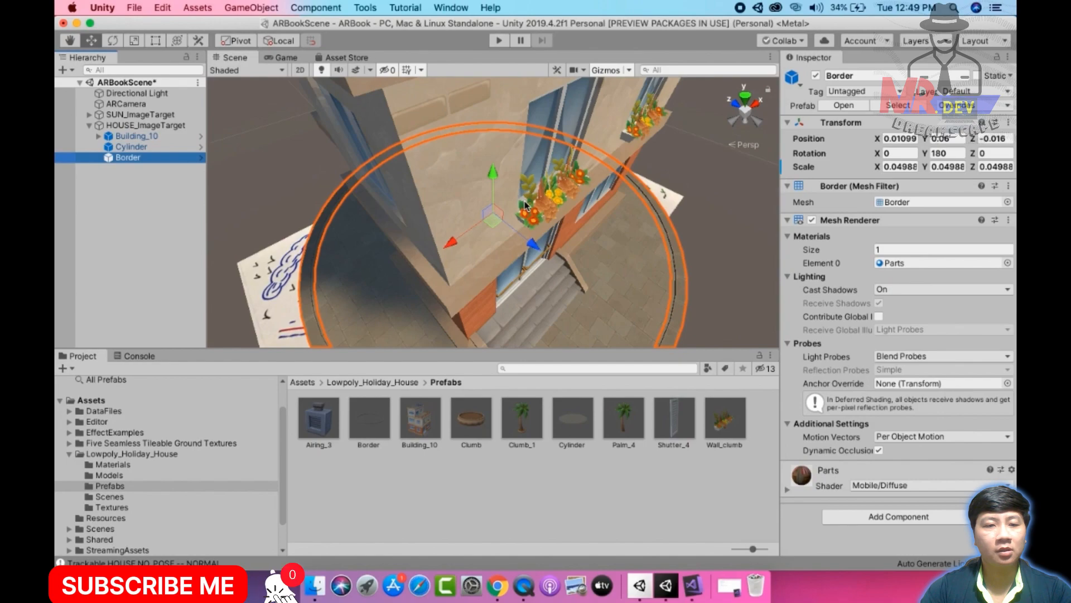
pyautogui.click(389, 246)
pyautogui.keyDown('alt'); pyautogui.moveTo(364, 270); pyautogui.dragTo(379, 185); pyautogui.keyUp('alt')
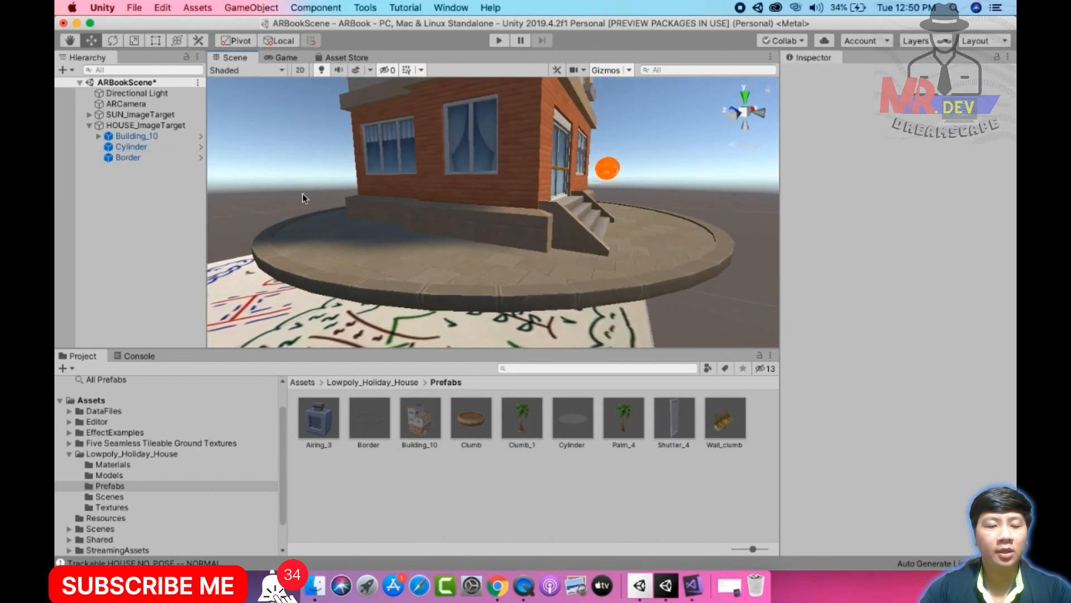
pyautogui.keyDown('alt'); pyautogui.moveTo(411, 233); pyautogui.dragTo(463, 207); pyautogui.keyUp('alt')
pyautogui.press('super+s')
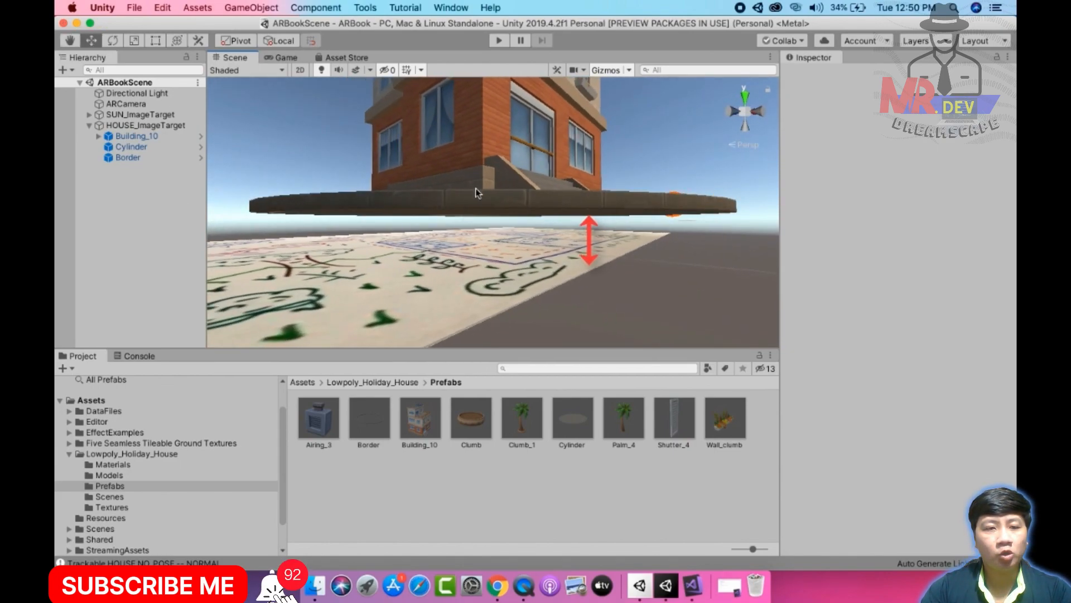
# Step: Lower Building_10, Cylinder and Border together to a Y position of about 0.015, just above the house drawing
pyautogui.click(134, 136)
pyautogui.keyDown('shift'); pyautogui.click(132, 158); pyautogui.keyUp('shift')
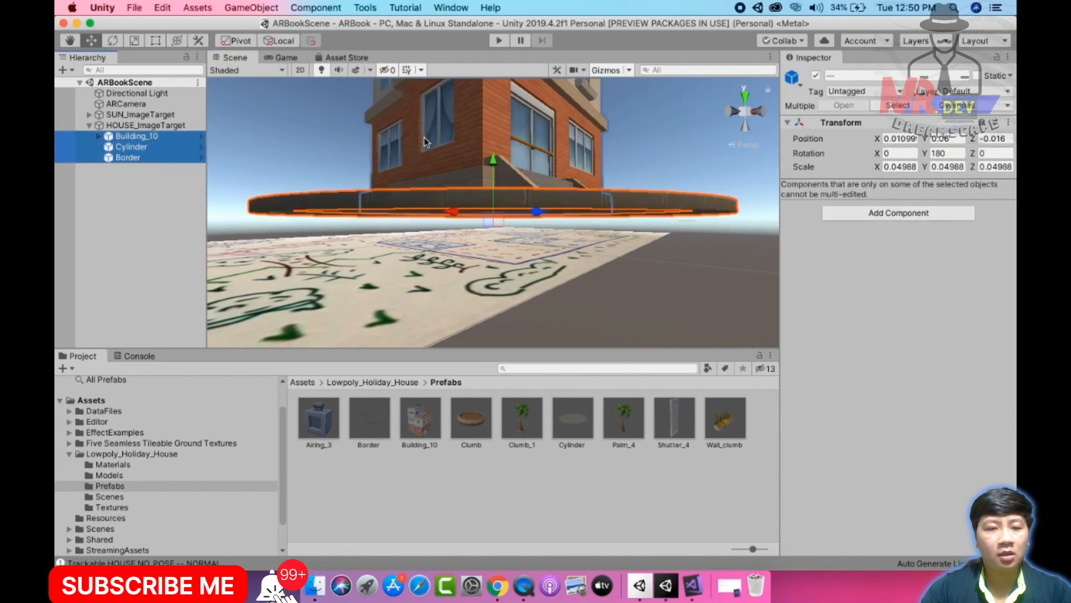
pyautogui.press('f')
pyautogui.keyDown('alt'); pyautogui.moveTo(470, 143); pyautogui.dragTo(496, 170); pyautogui.keyUp('alt')
pyautogui.moveTo(496, 168)
pyautogui.mouseDown()
pyautogui.moveTo(481, 202)
pyautogui.moveTo(481, 181)
pyautogui.moveTo(494, 184)
pyautogui.mouseUp()
pyautogui.scroll(5, 481, 205)
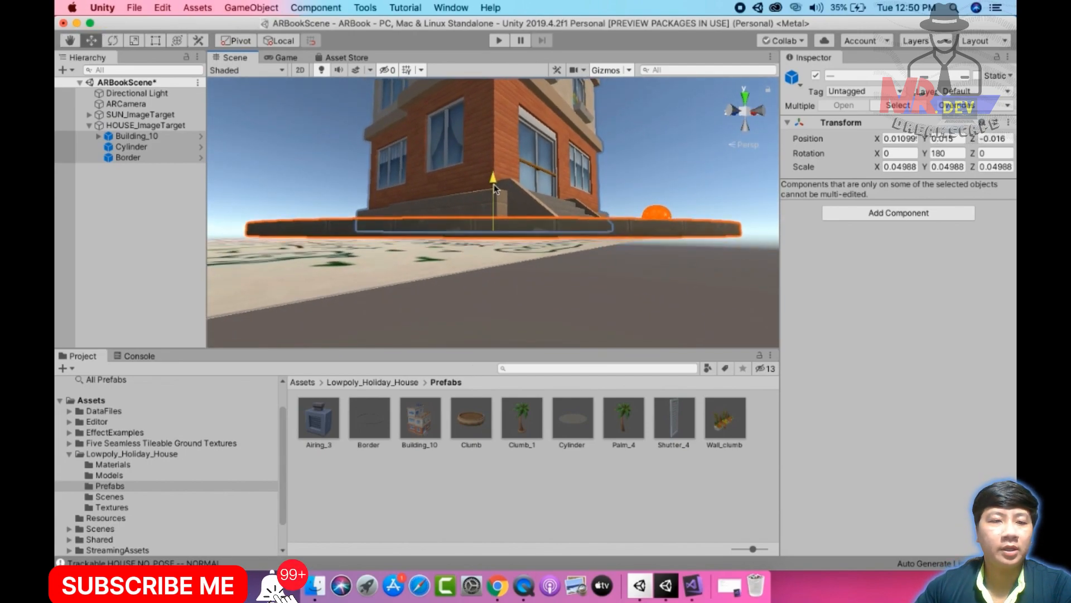
pyautogui.click(353, 169)
pyautogui.scroll(-5, 423, 159)
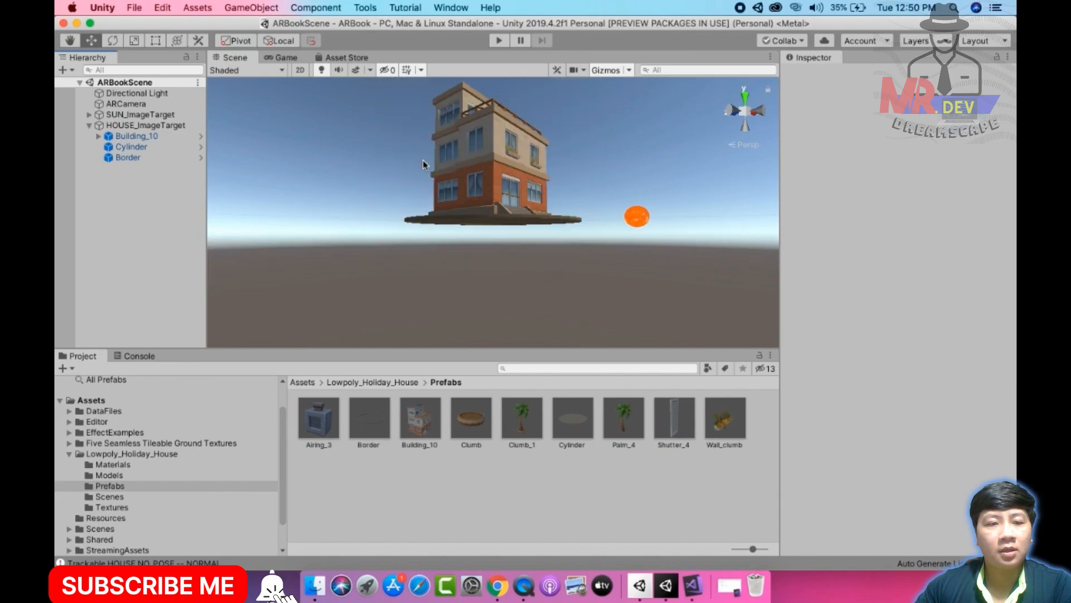
# Step: Duplicate Cylinder under HOUSE_ImageTarget and rename the copy GrassSurface
pyautogui.keyDown('alt'); pyautogui.moveTo(423, 160); pyautogui.dragTo(556, 249); pyautogui.keyUp('alt')
pyautogui.moveTo(473, 251)
pyautogui.keyDown('alt'); pyautogui.mouseDown()
pyautogui.moveTo(562, 266)
pyautogui.moveTo(457, 262)
pyautogui.mouseUp(); pyautogui.keyUp('alt')
pyautogui.click(142, 148)
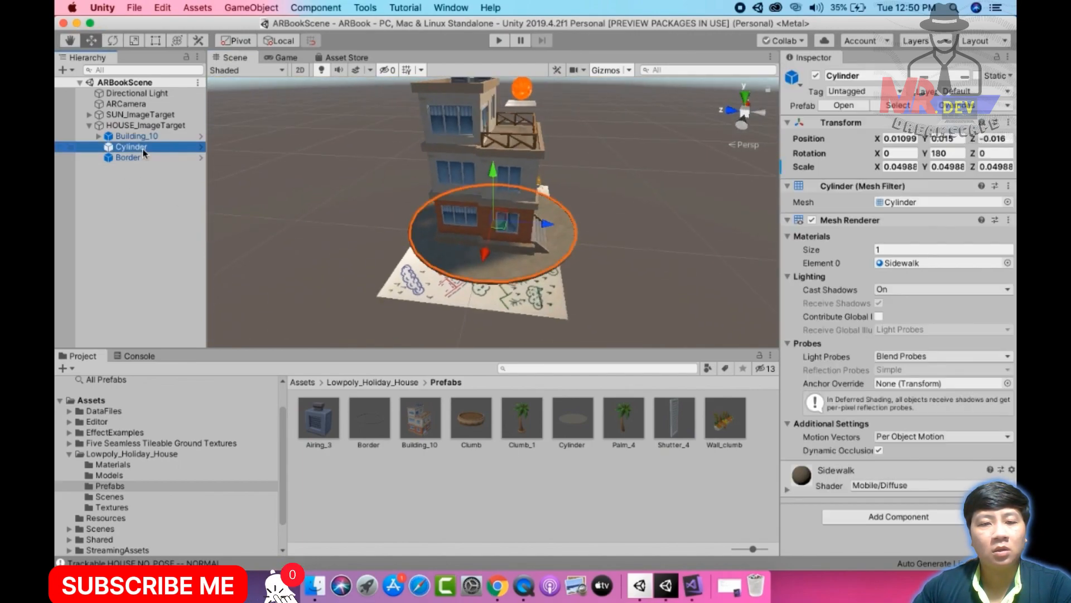
pyautogui.press('super+d')
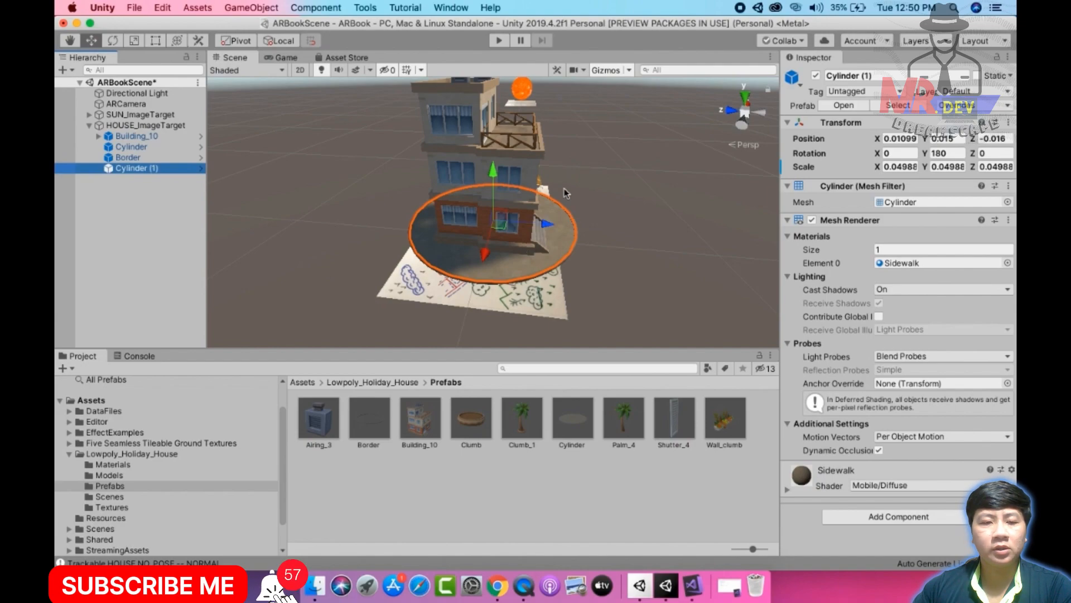
pyautogui.click(138, 168)
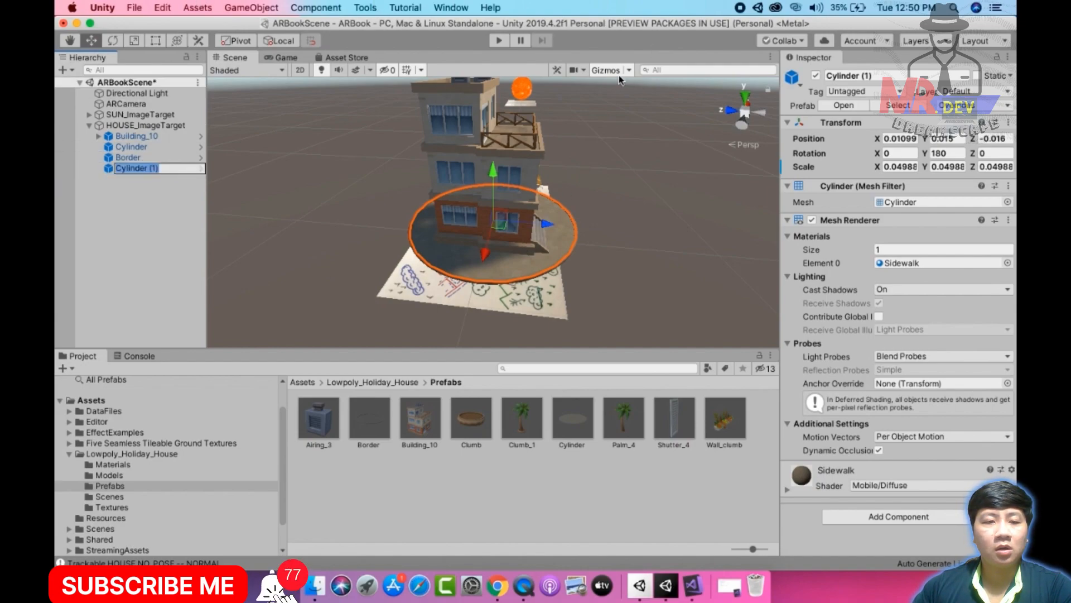
pyautogui.click(164, 196)
pyautogui.click(175, 169)
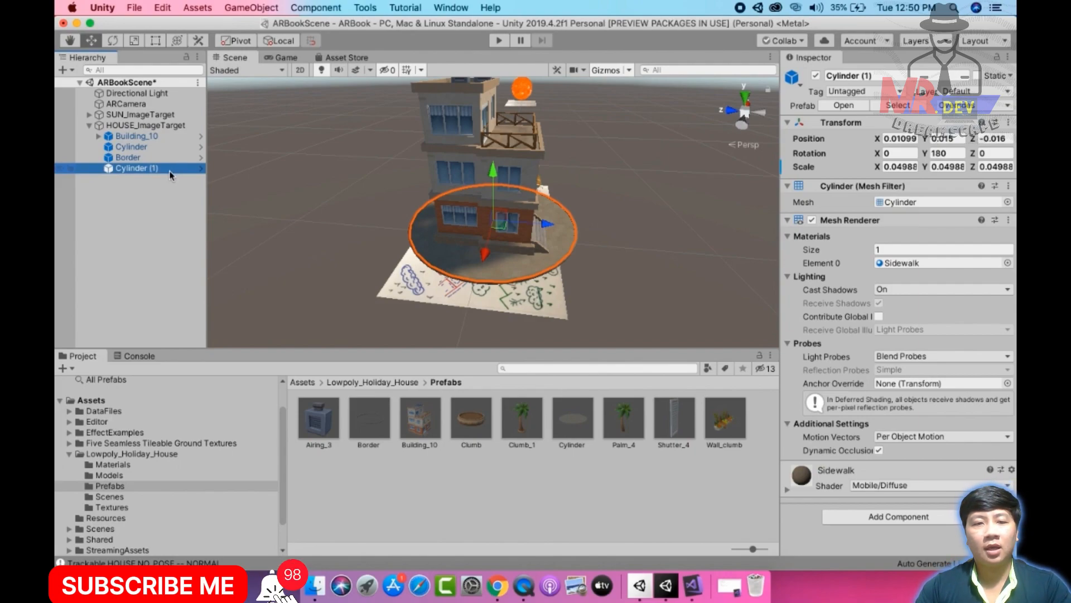
pyautogui.click(170, 174)
pyautogui.write('GrassSurfa')
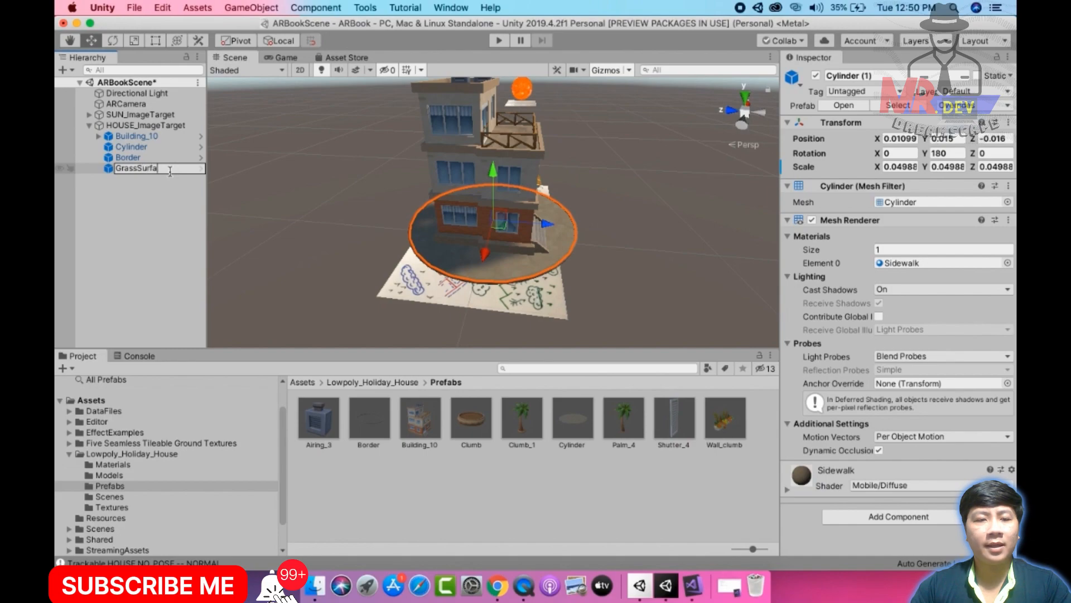
pyautogui.write('ce')
pyautogui.press('Return')
# Step: Scale GrassSurface up uniformly to about 0.0685 so it extends beyond the border, and save the scene
pyautogui.click(134, 40)
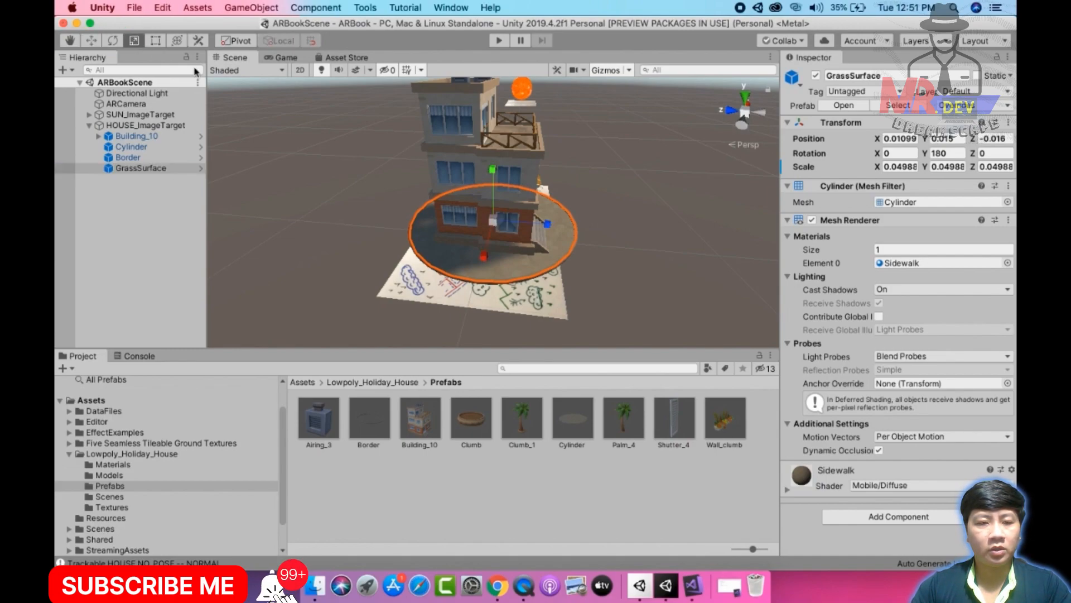
pyautogui.moveTo(492, 221); pyautogui.dragTo(511, 226)
pyautogui.press('super+s')
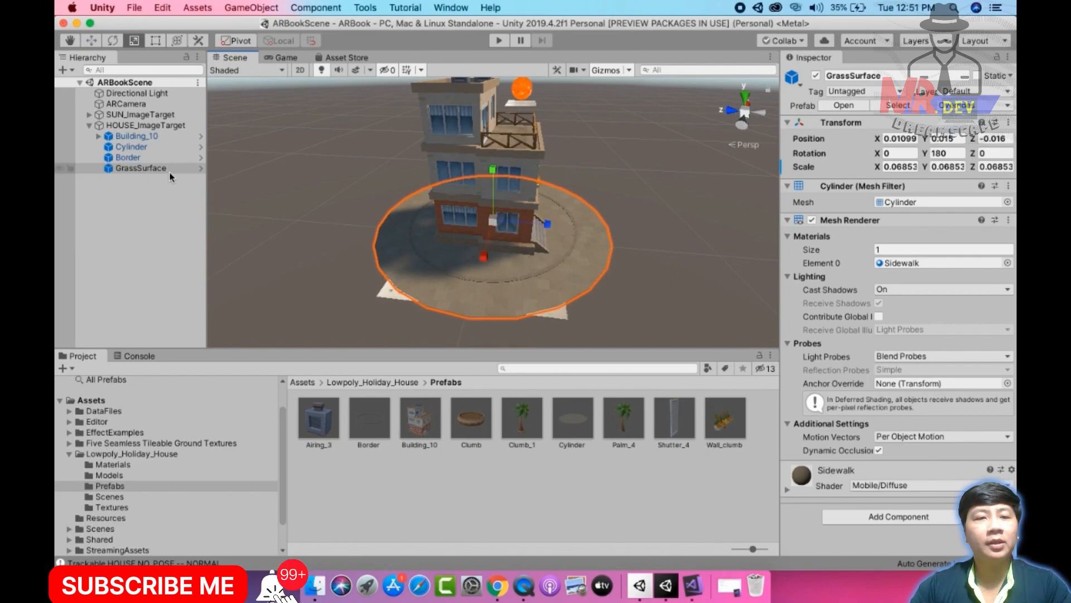
# Step: Apply the Grass material from the Five Seamless Tileable Ground Textures folder to GrassSurface
pyautogui.click(301, 383)
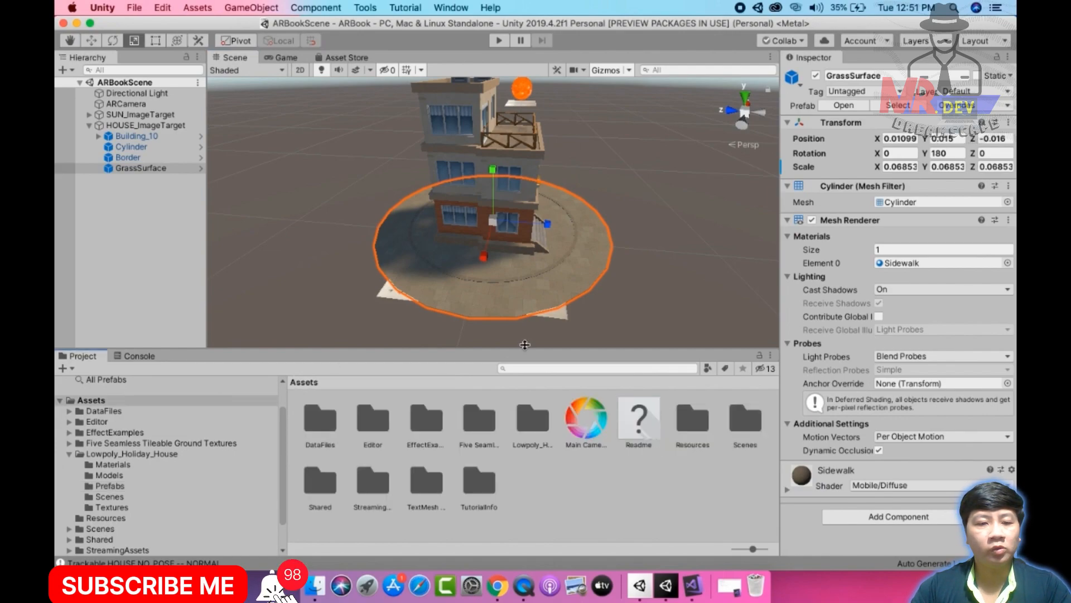
pyautogui.doubleClick(482, 427)
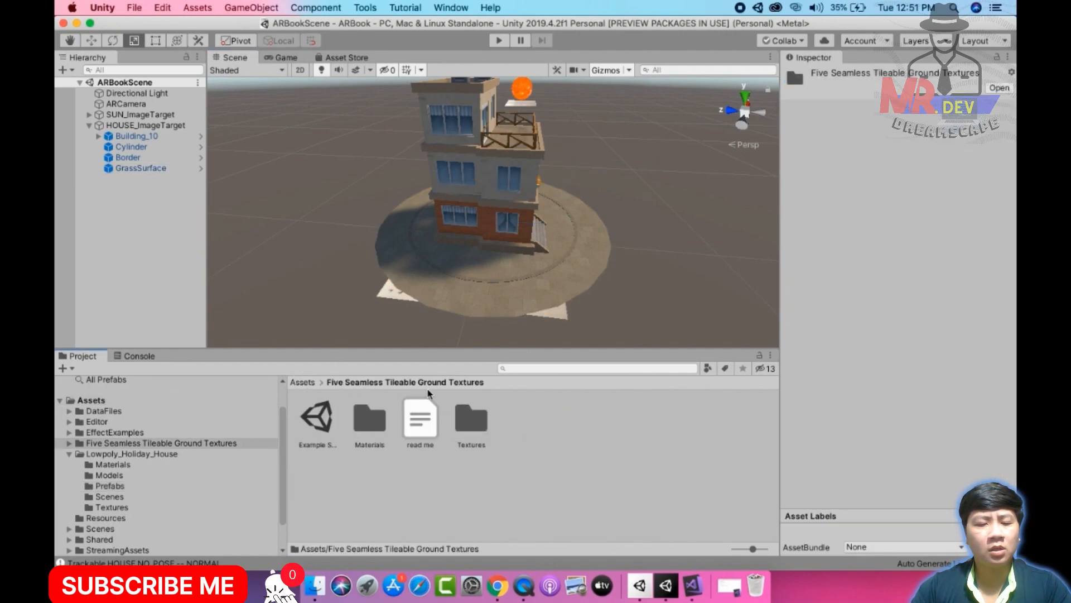
pyautogui.doubleClick(373, 424)
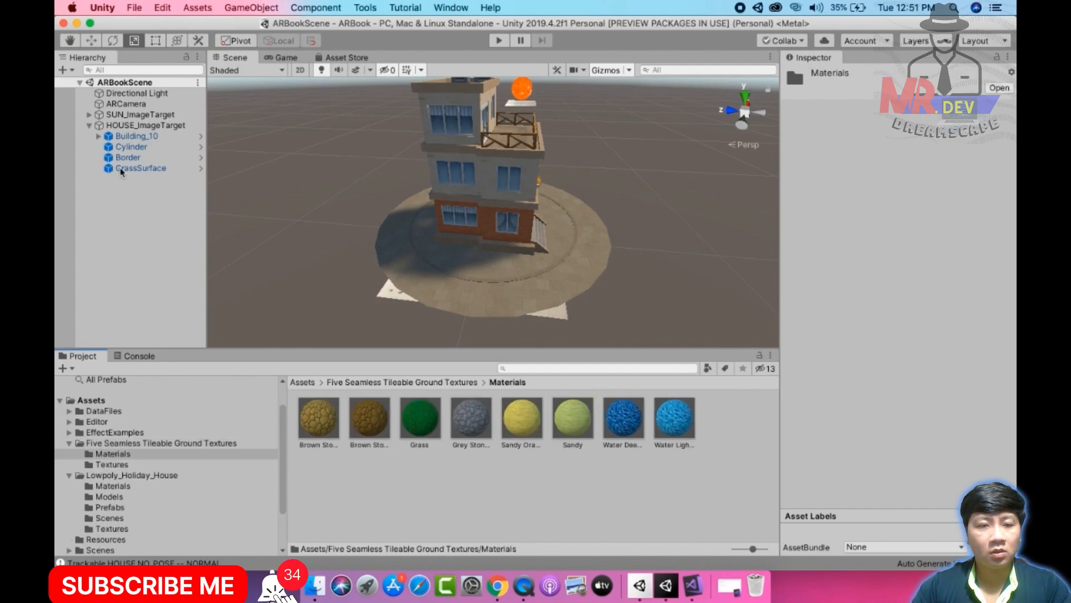
pyautogui.moveTo(432, 422); pyautogui.dragTo(159, 171)
pyautogui.moveTo(417, 423); pyautogui.dragTo(157, 170)
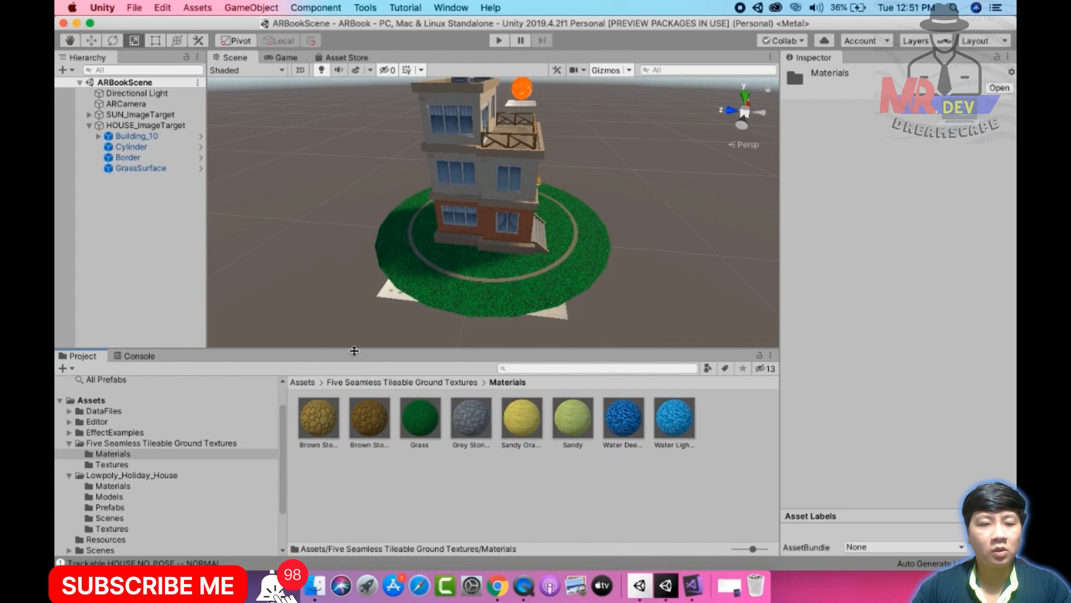
# Step: Select GrassSurface and examine how the grass disc meets the border and the building's base
pyautogui.click(145, 168)
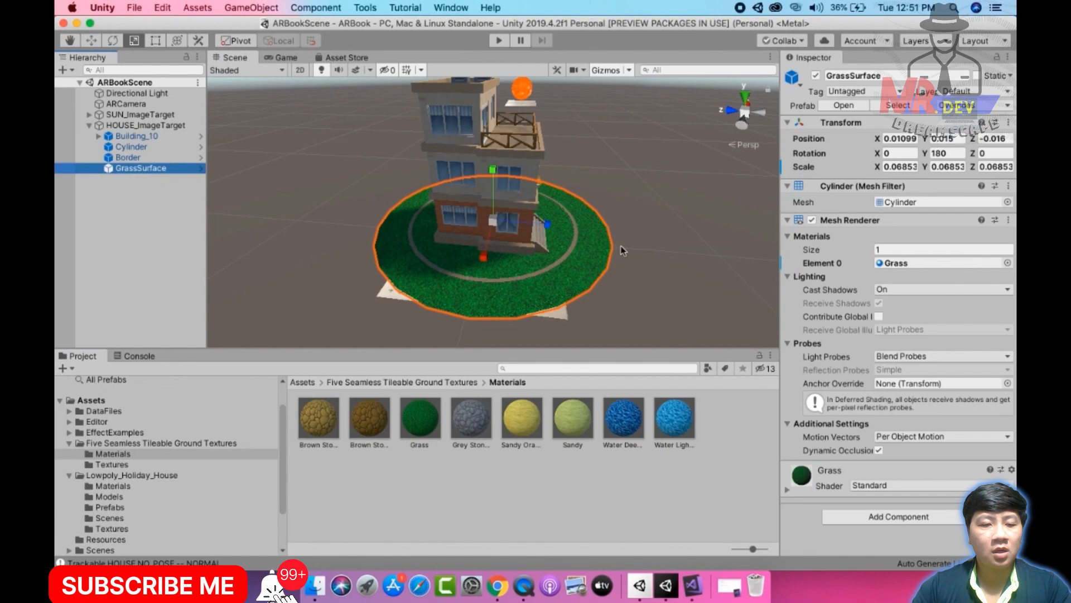
pyautogui.scroll(5, 607, 249)
pyautogui.scroll(-8, 607, 249)
pyautogui.scroll(4, 607, 249)
pyautogui.keyDown('alt'); pyautogui.moveTo(645, 266); pyautogui.dragTo(598, 182); pyautogui.keyUp('alt')
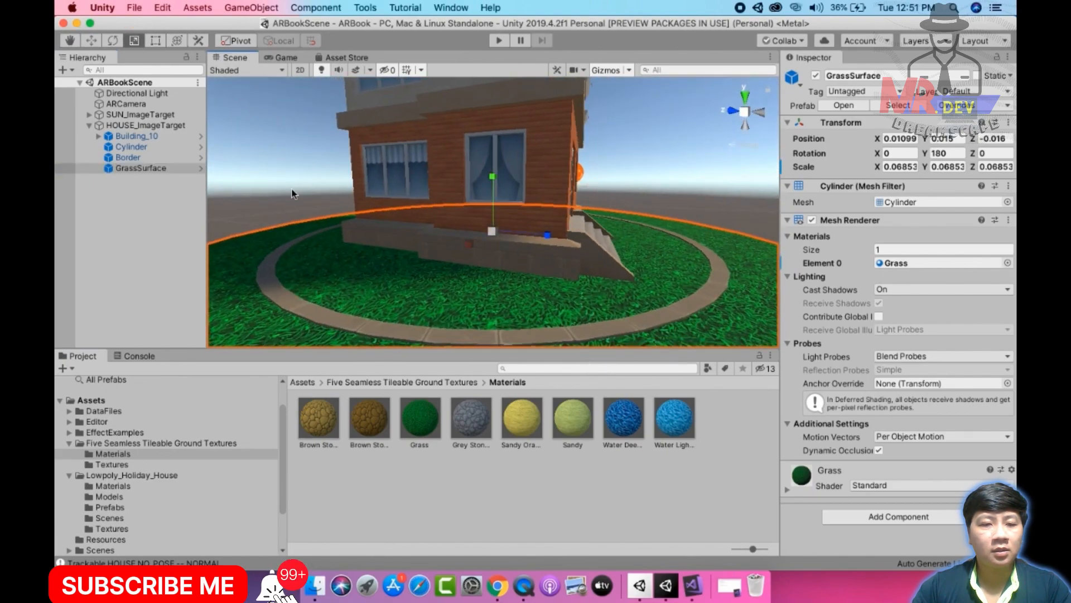